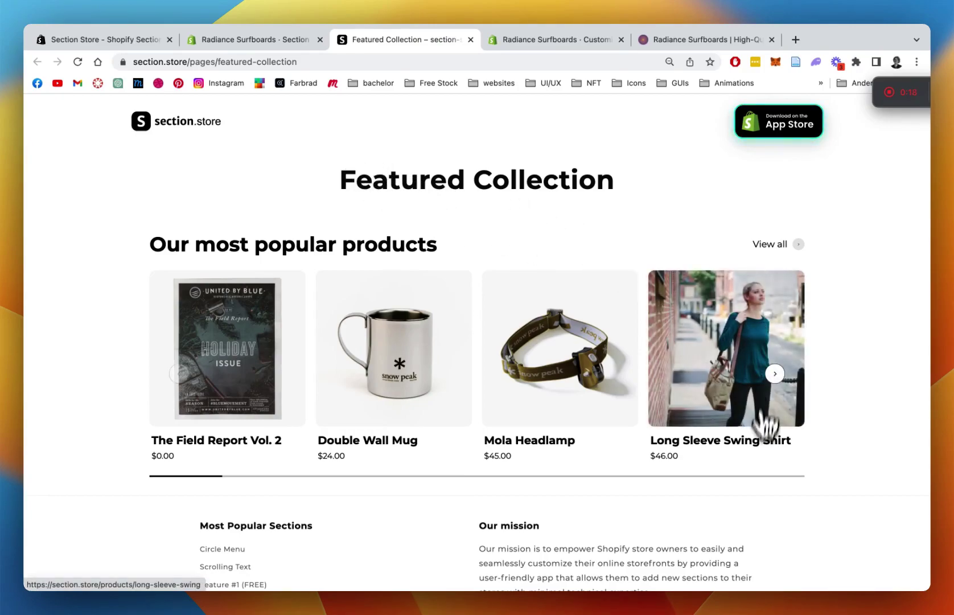
Browse the product carousel on the Featured Collection demo page forward and back.
click(775, 374)
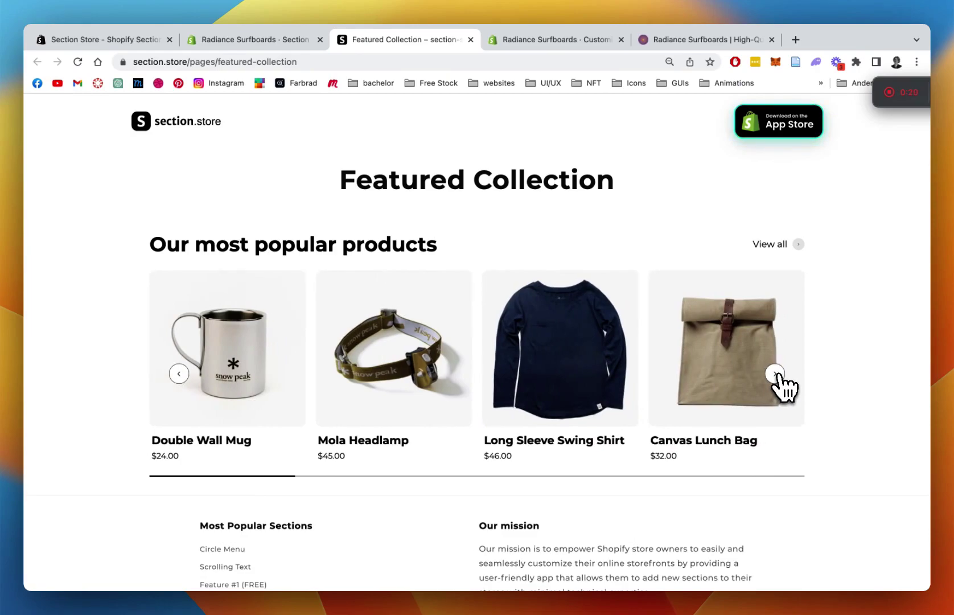
click(776, 374)
click(776, 374)
click(776, 374)
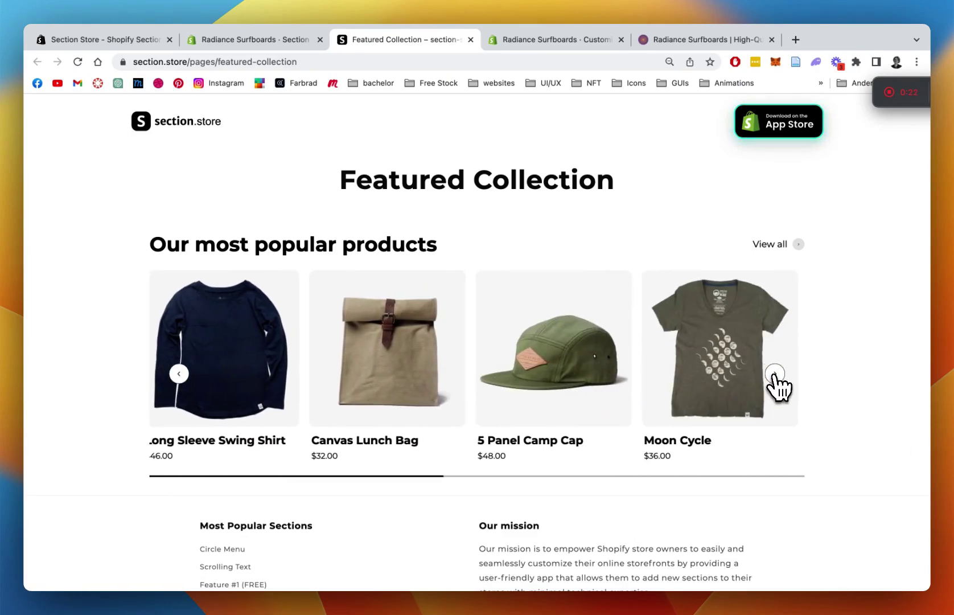
click(775, 374)
click(776, 374)
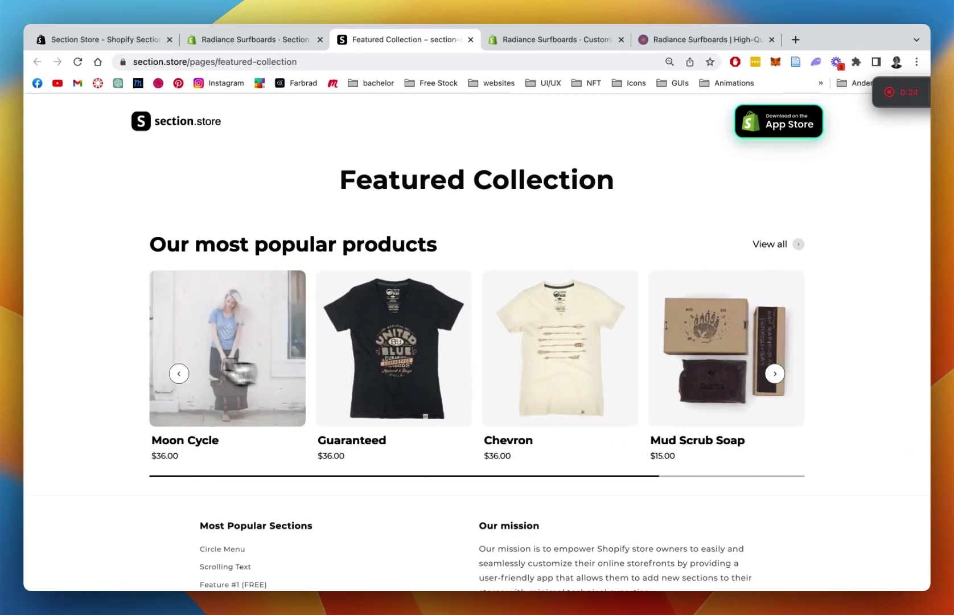
click(179, 374)
click(179, 374)
click(178, 374)
click(178, 373)
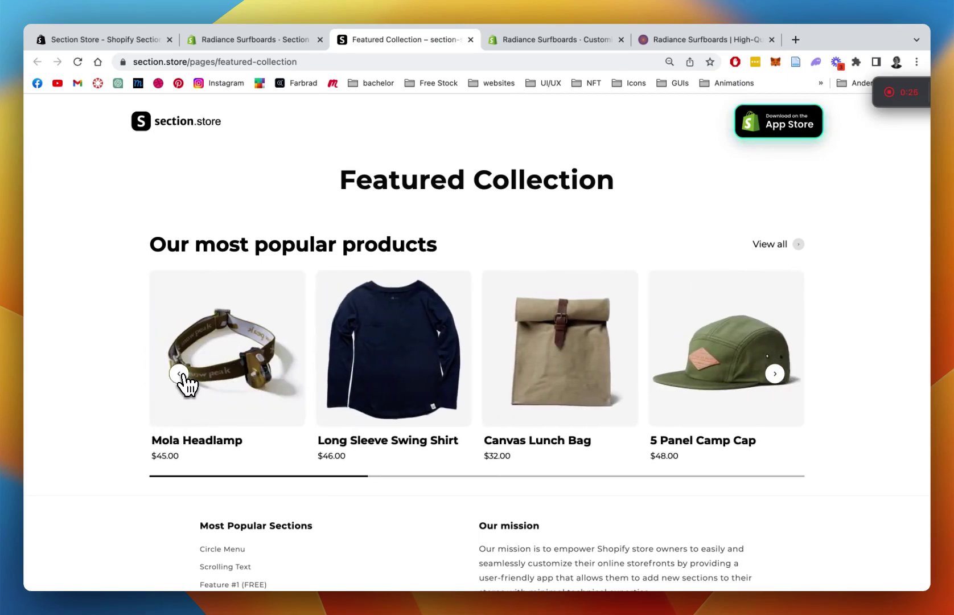
click(179, 374)
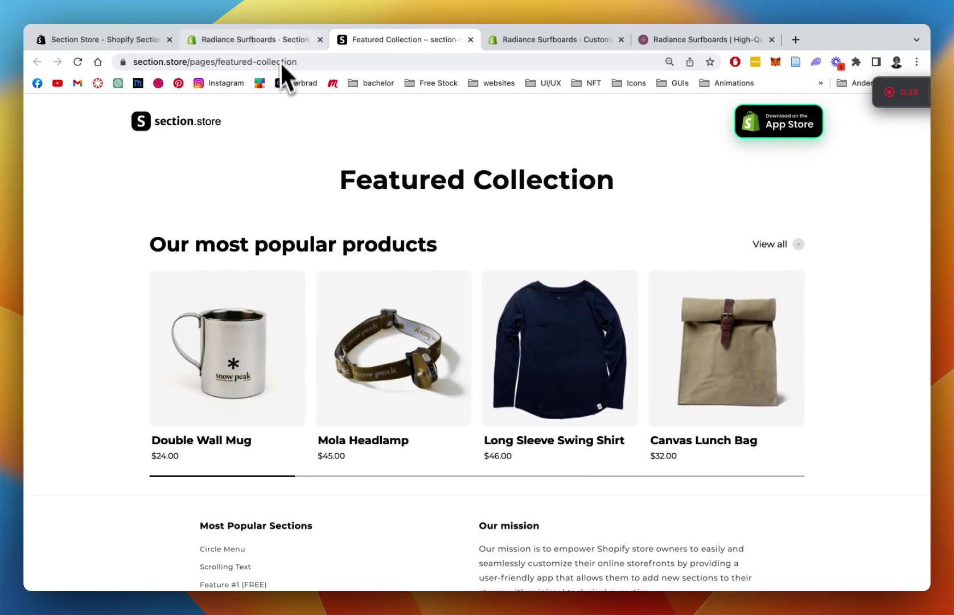
Switch to the open theme editor and browse the home page's Bestsellers carousel forward and back.
click(284, 44)
click(545, 39)
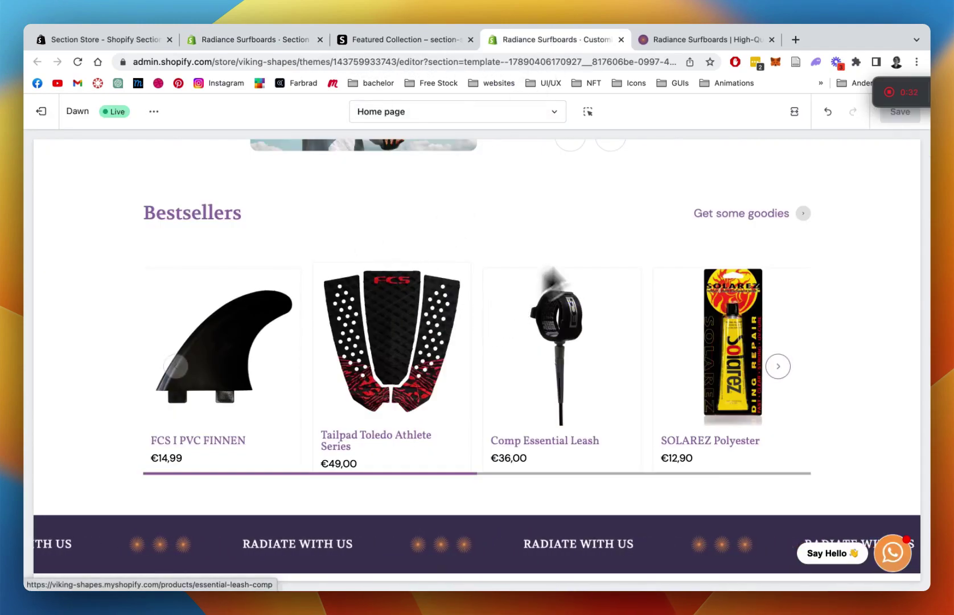
click(778, 367)
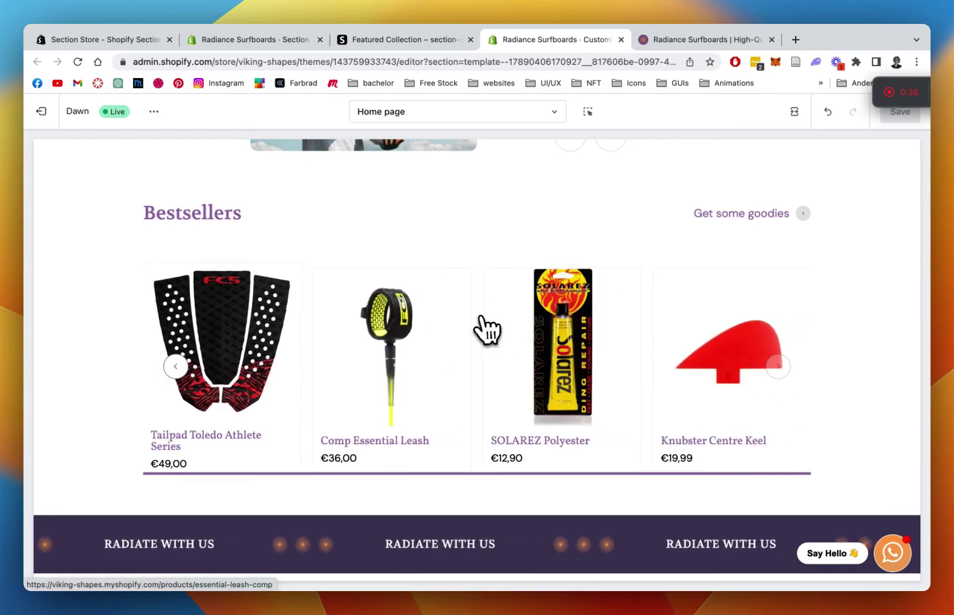
click(176, 367)
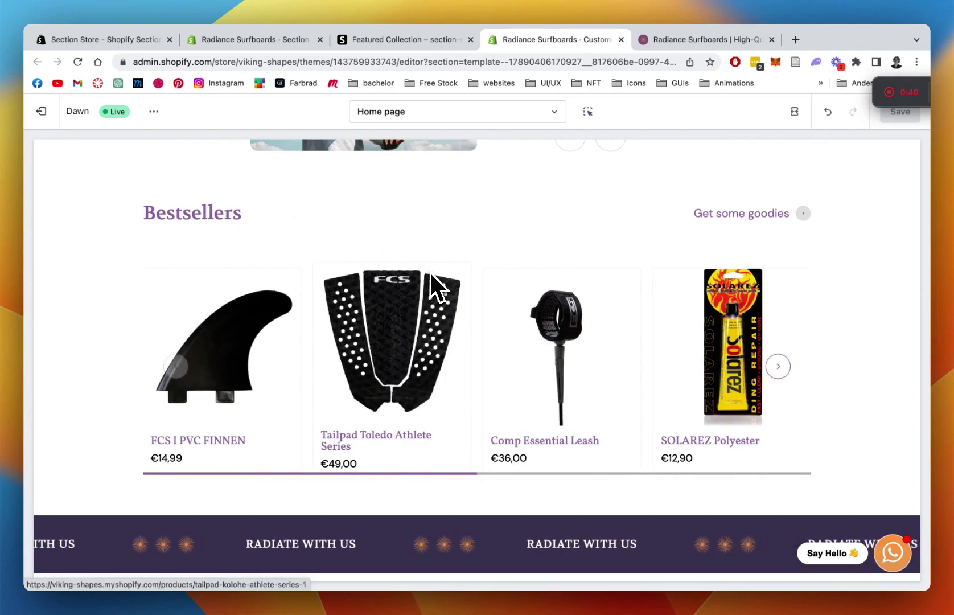
View the Section Store app listing, and open the Explore Sections library of the installed app in the store admin.
click(139, 41)
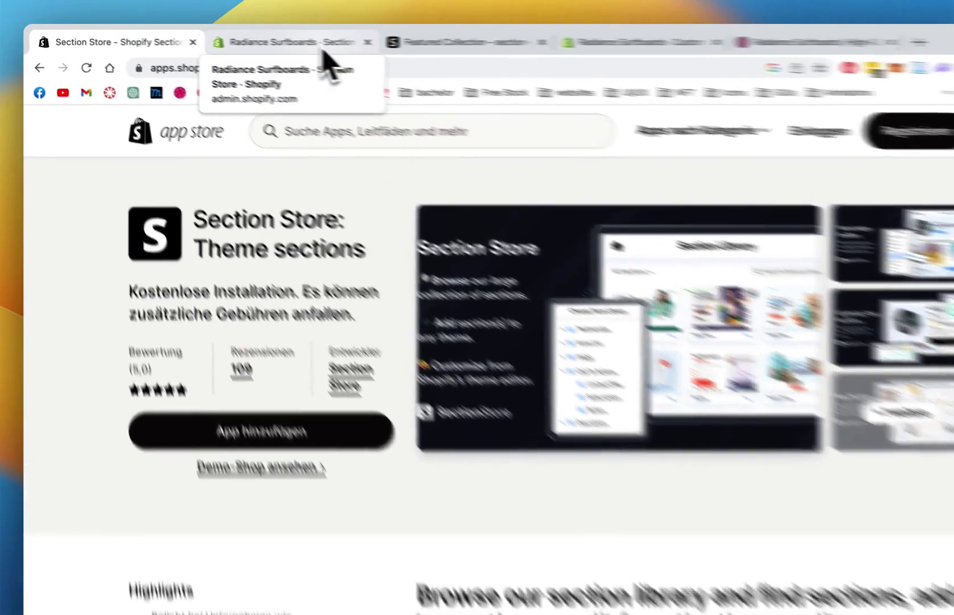
click(280, 42)
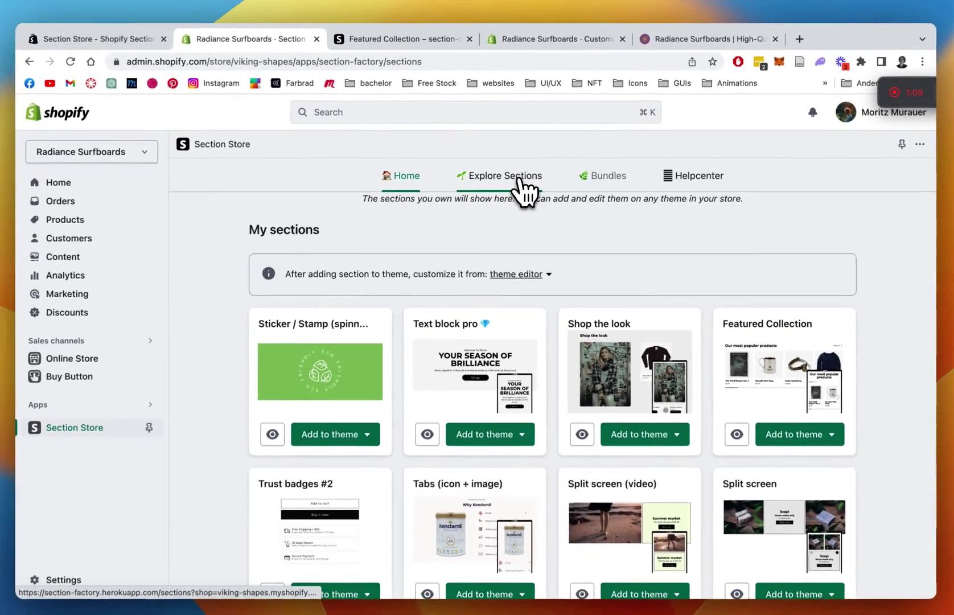
click(505, 238)
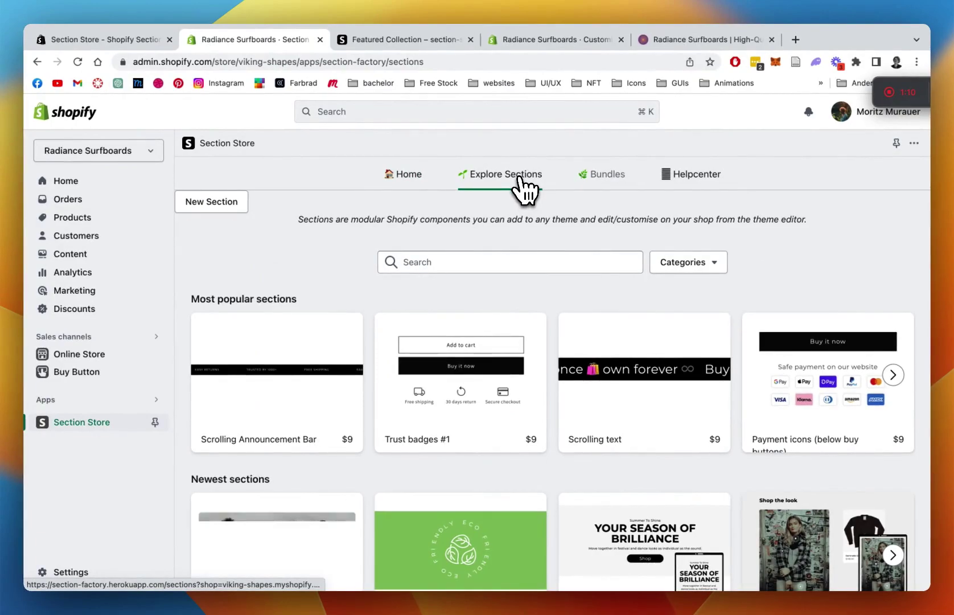
Search the section library for "featured" and open the details of the Featured Collection section.
scroll(562, 316, down, 1)
click(479, 238)
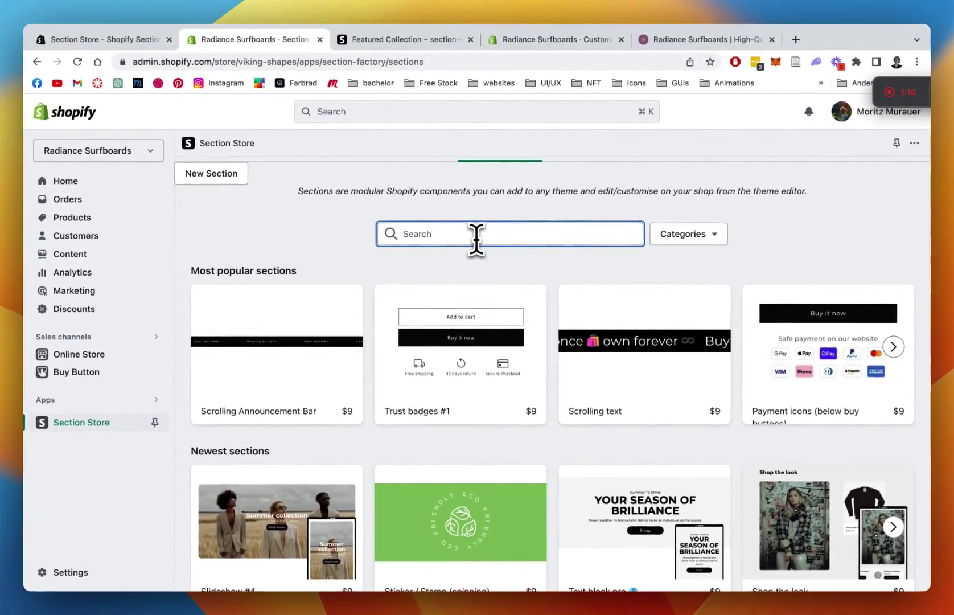
text(featu)
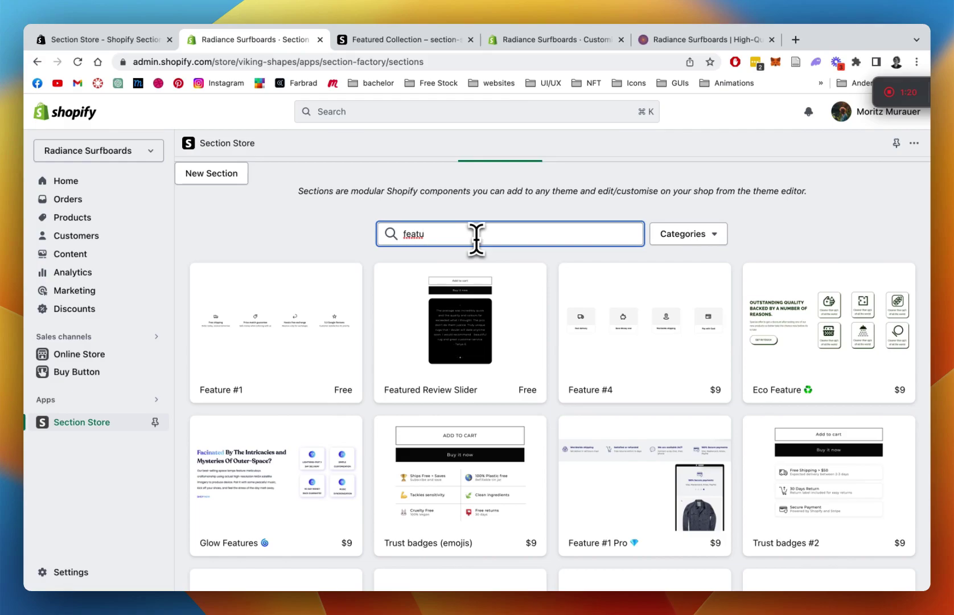
text(red)
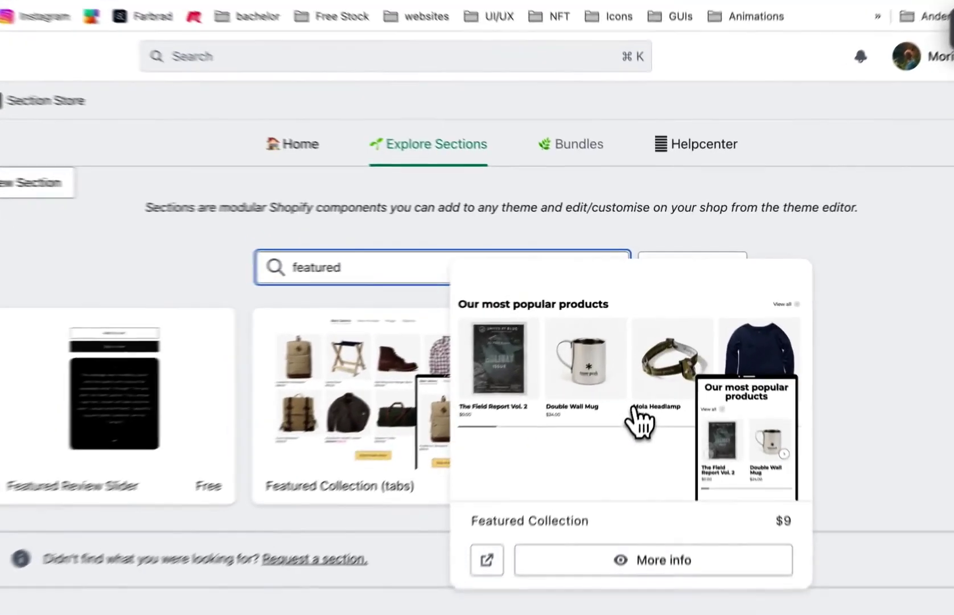
click(648, 373)
Examine the Featured Collection section's preview, tags, price and ownership terms on its details page.
scroll(416, 192, down, 2)
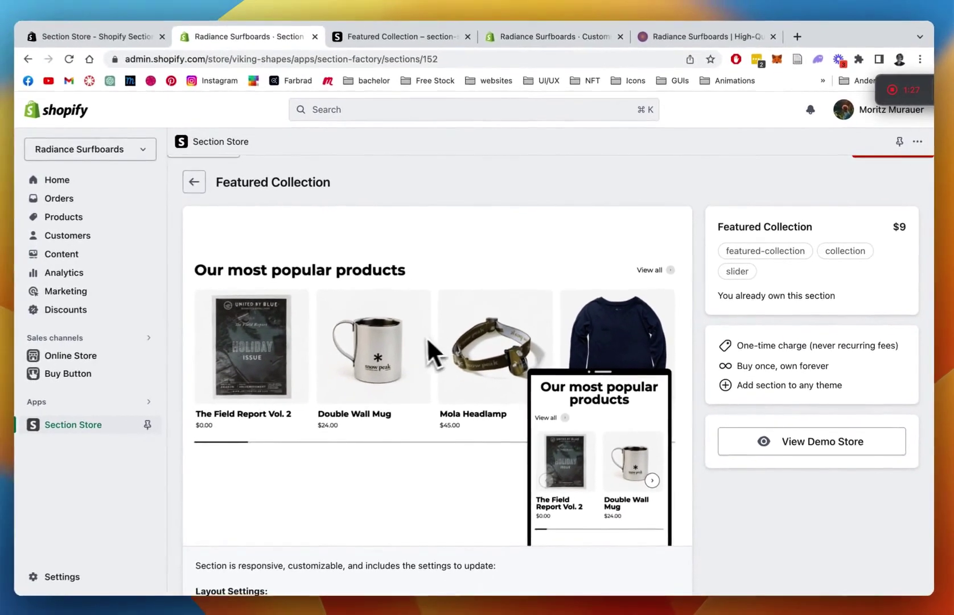
scroll(428, 340, down, 1)
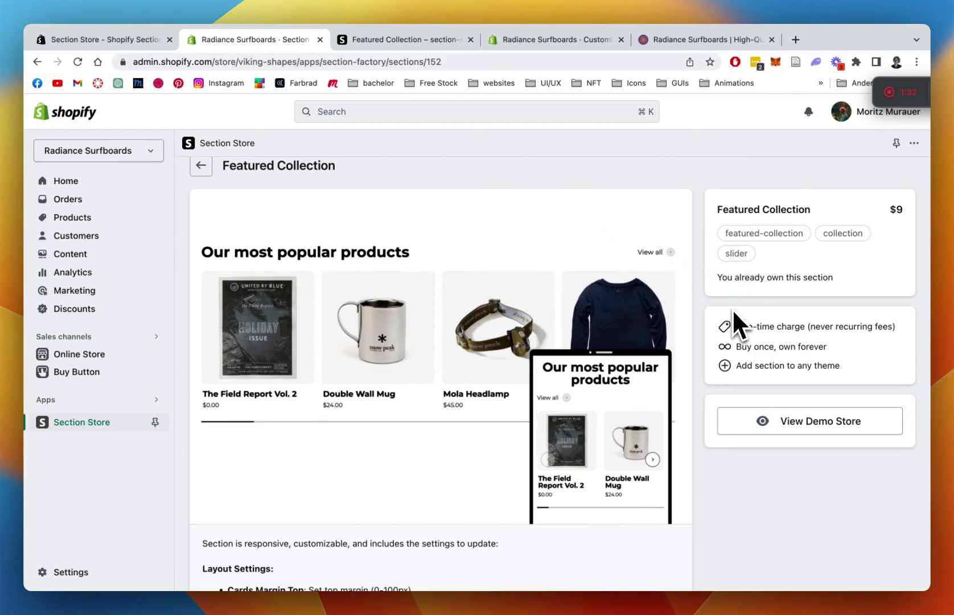
scroll(732, 308, up, 1)
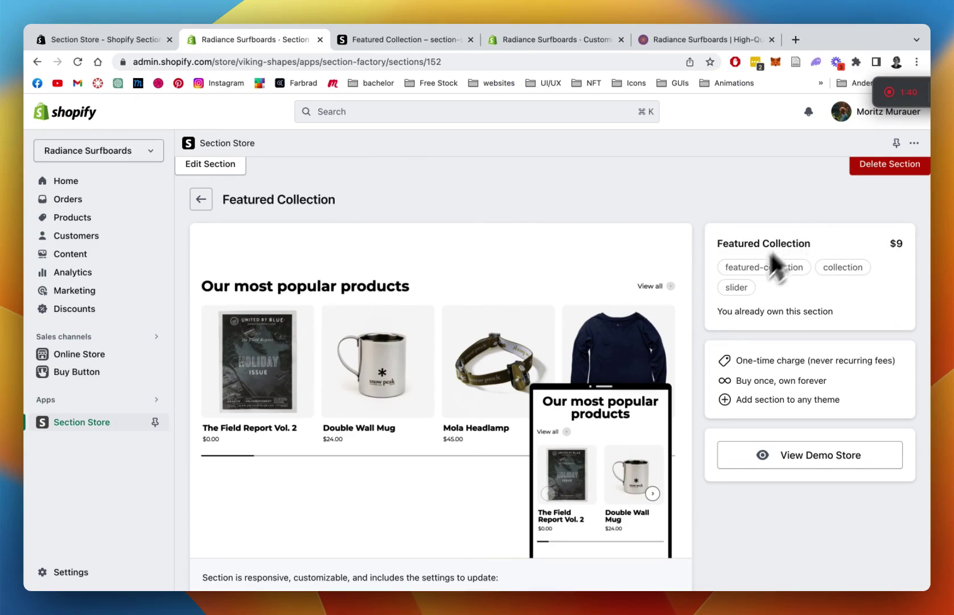
scroll(544, 223, up, 1)
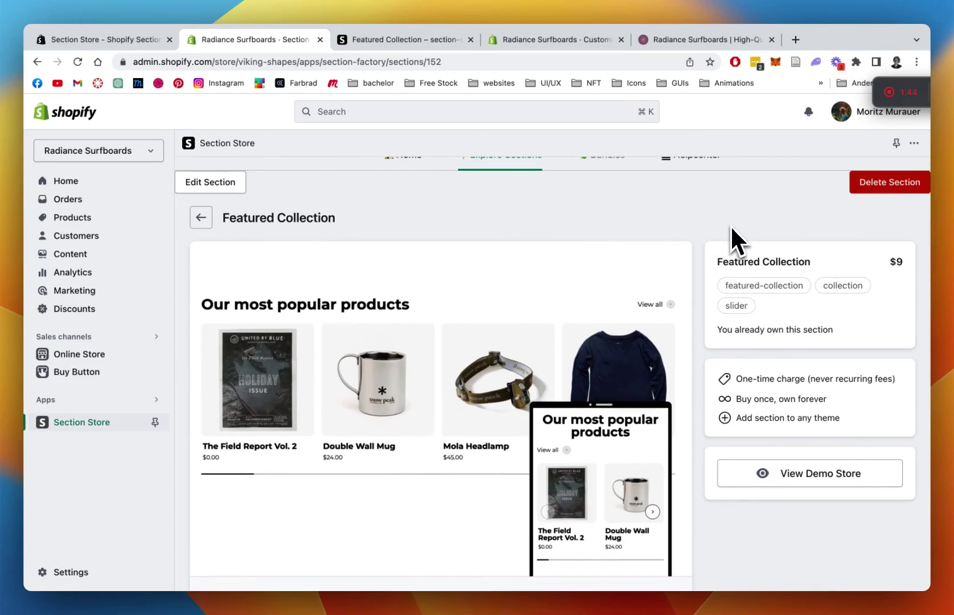
scroll(732, 228, up, 1)
scroll(730, 225, down, 1)
scroll(731, 225, up, 1)
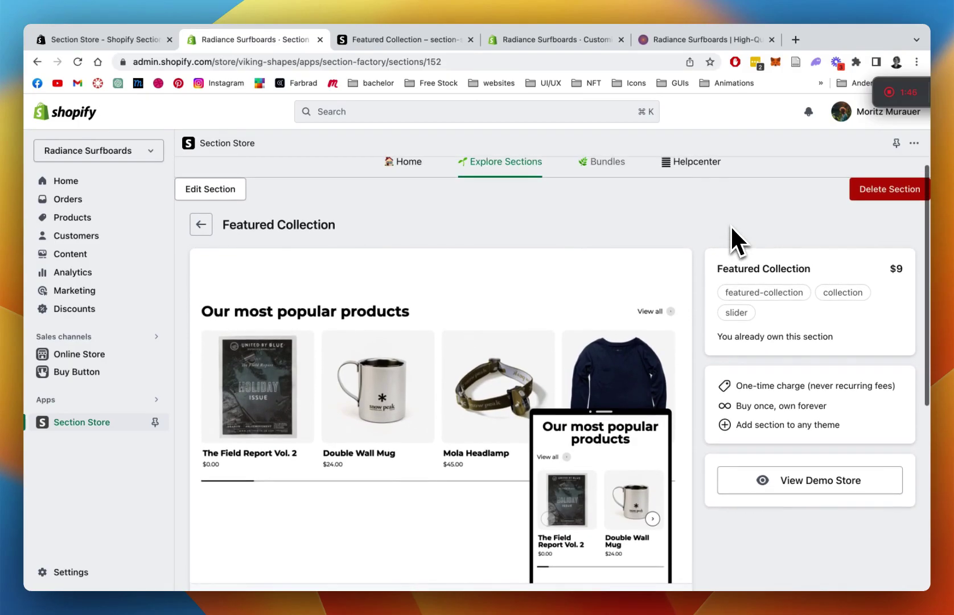
scroll(587, 260, up, 1)
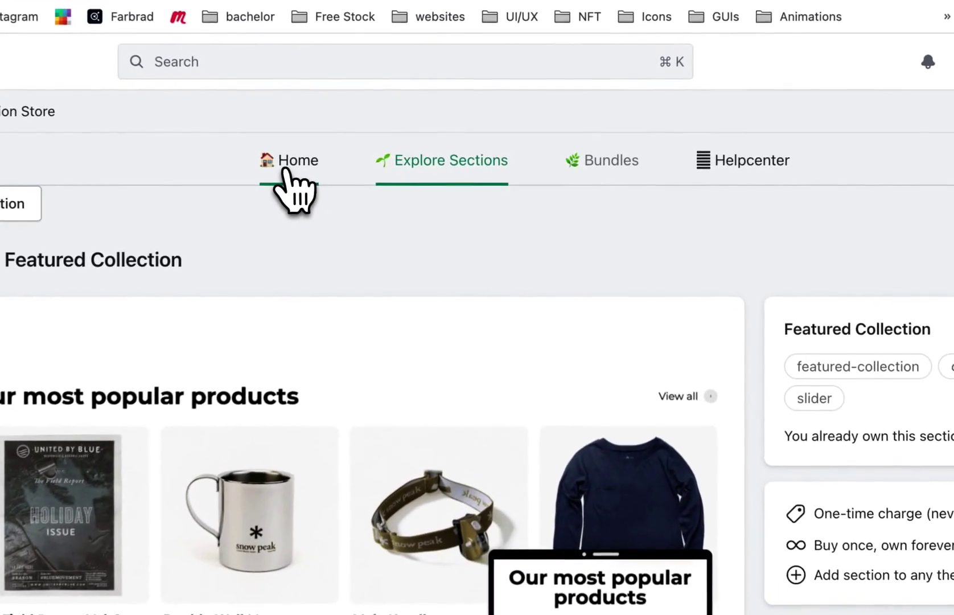
Among the owned sections, view the theme choices for adding Featured Collection and for opening the theme editor.
click(402, 178)
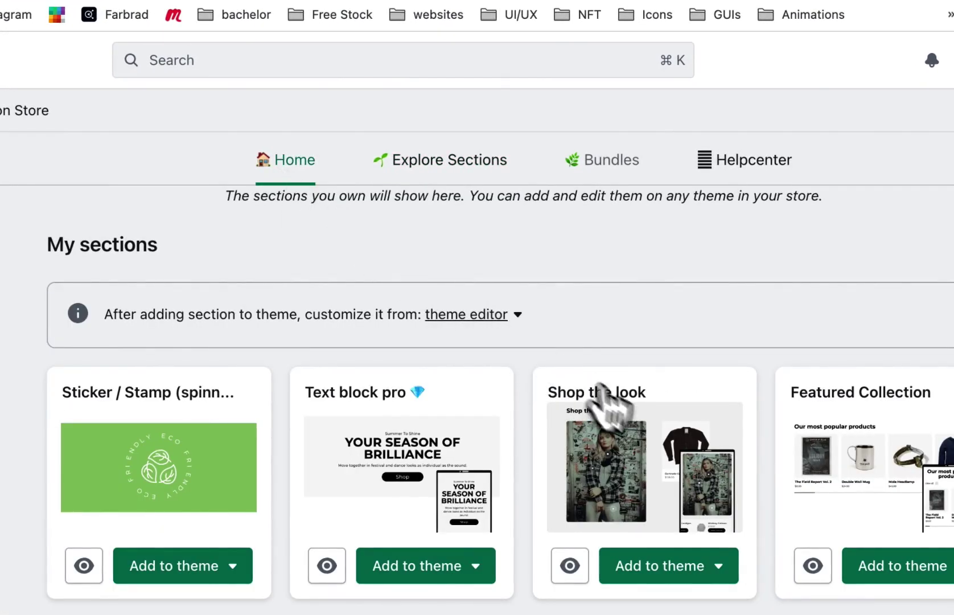
scroll(598, 393, down, 3)
click(814, 397)
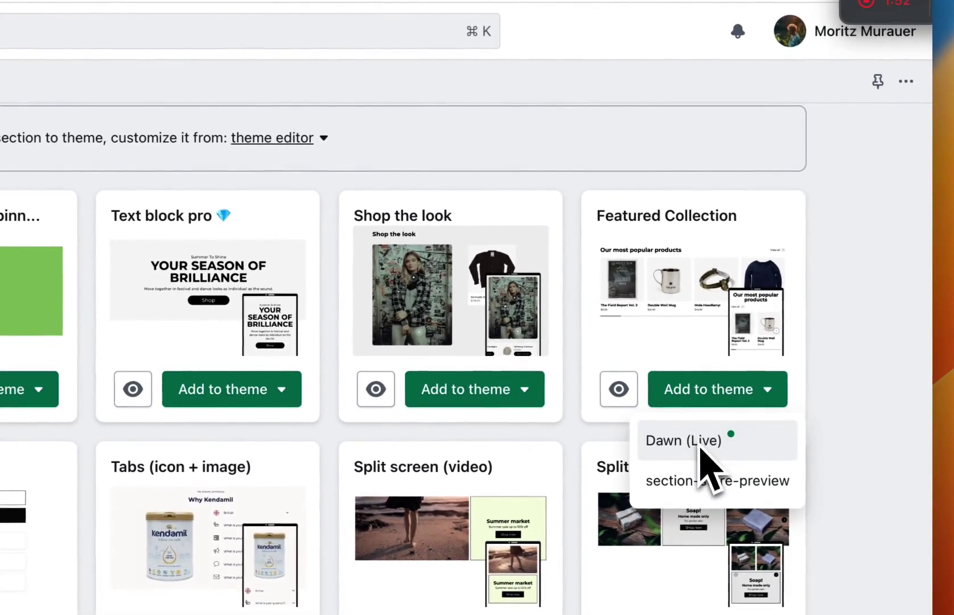
click(436, 144)
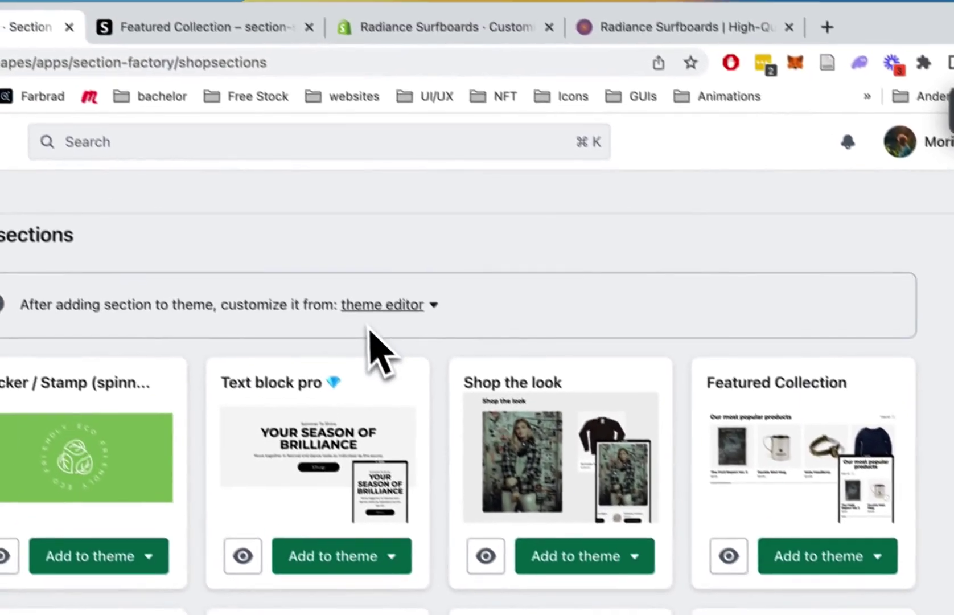
click(285, 139)
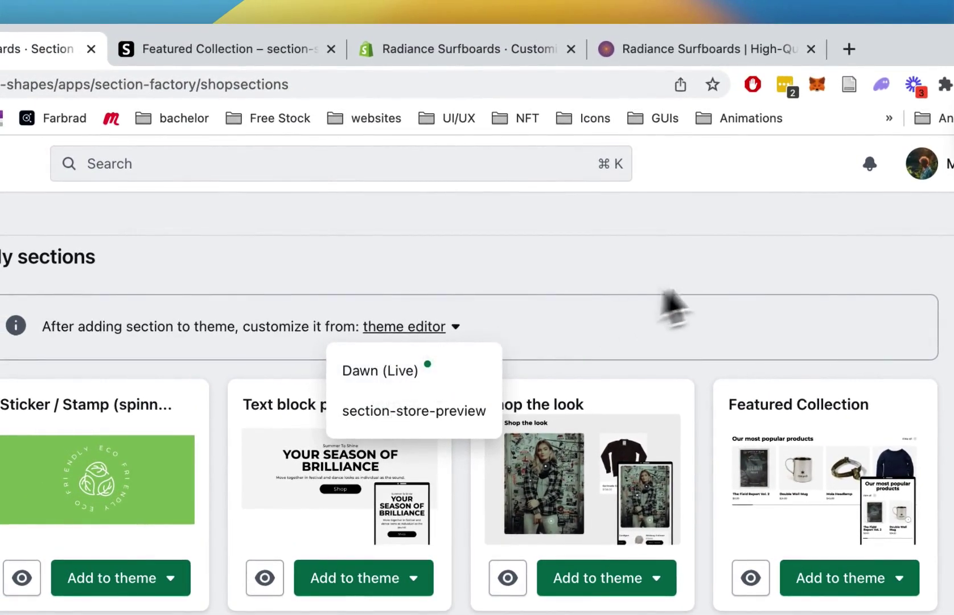
Switch to the open Dawn theme editor and change the home page preview from Fullscreen to Desktop.
click(441, 57)
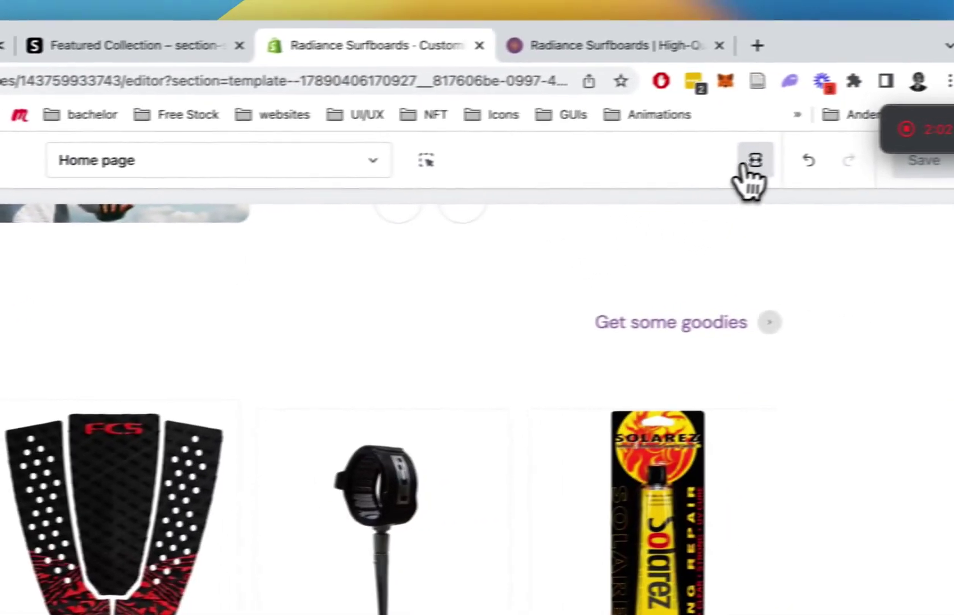
click(746, 170)
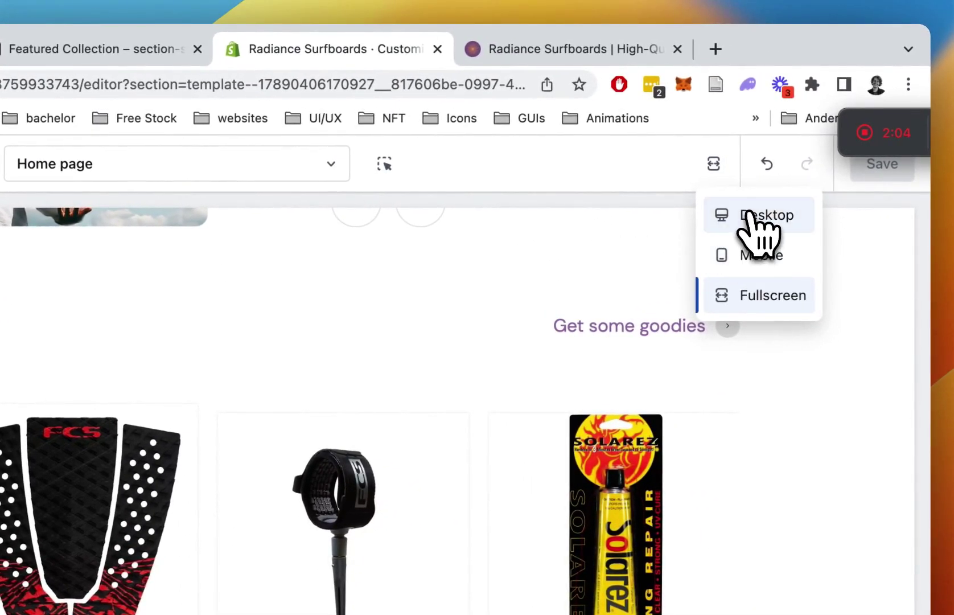
click(751, 216)
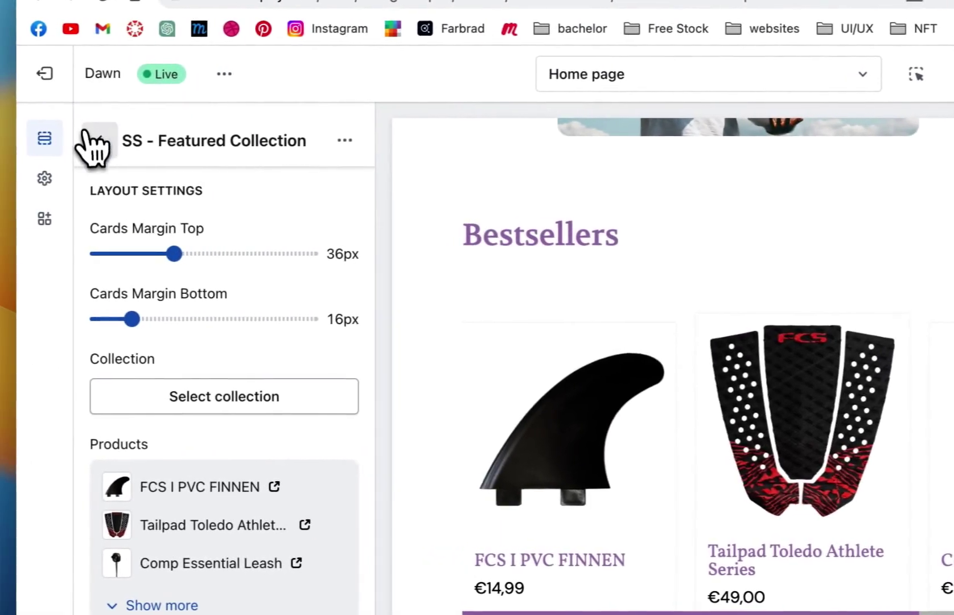
Add an SS - Featured Collection section below SS - Sticker / Stamp on the home page, finding it with "ss featured", and save.
click(92, 140)
scroll(325, 484, down, 1)
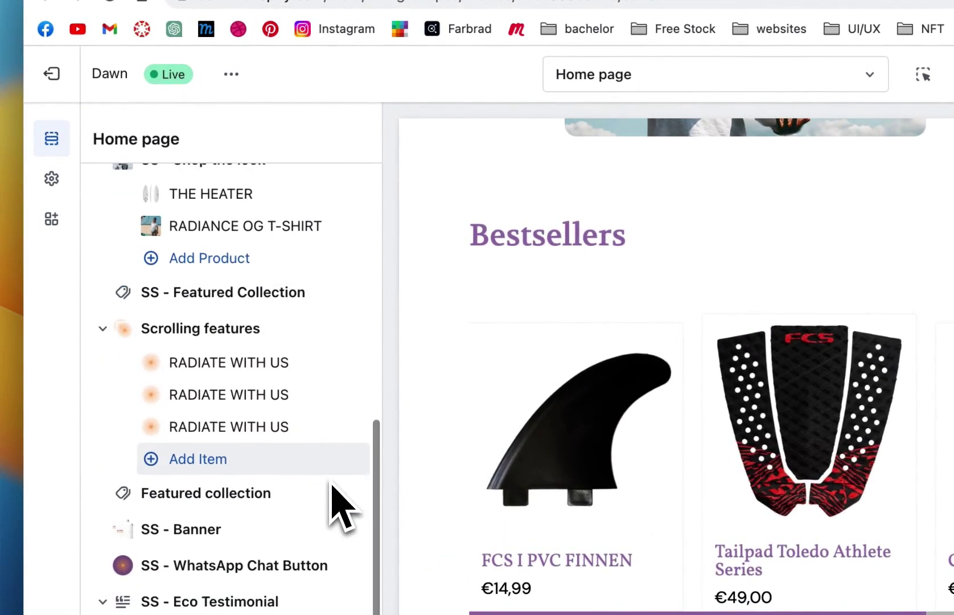
scroll(342, 506, down, 10)
click(210, 512)
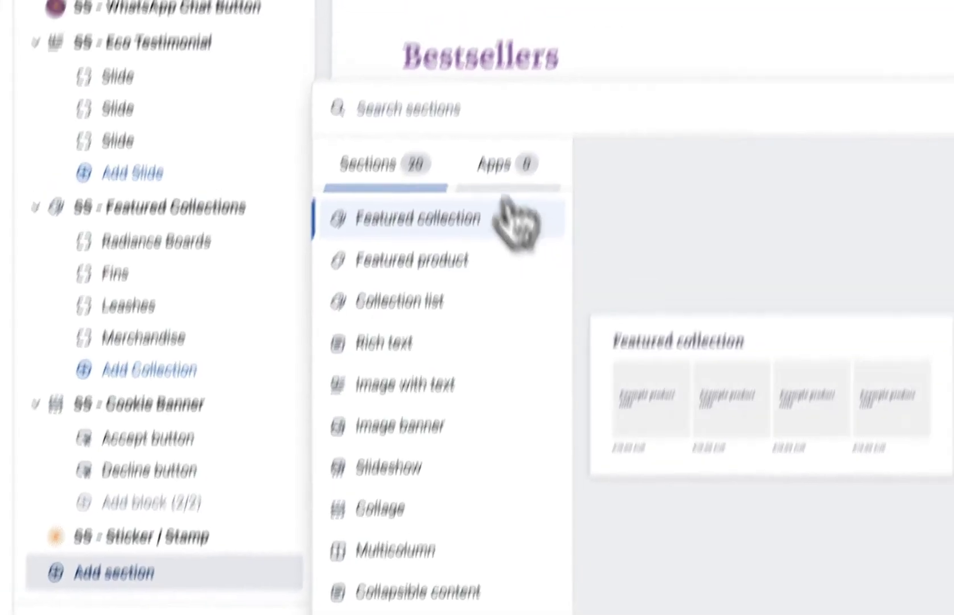
text(ss feat)
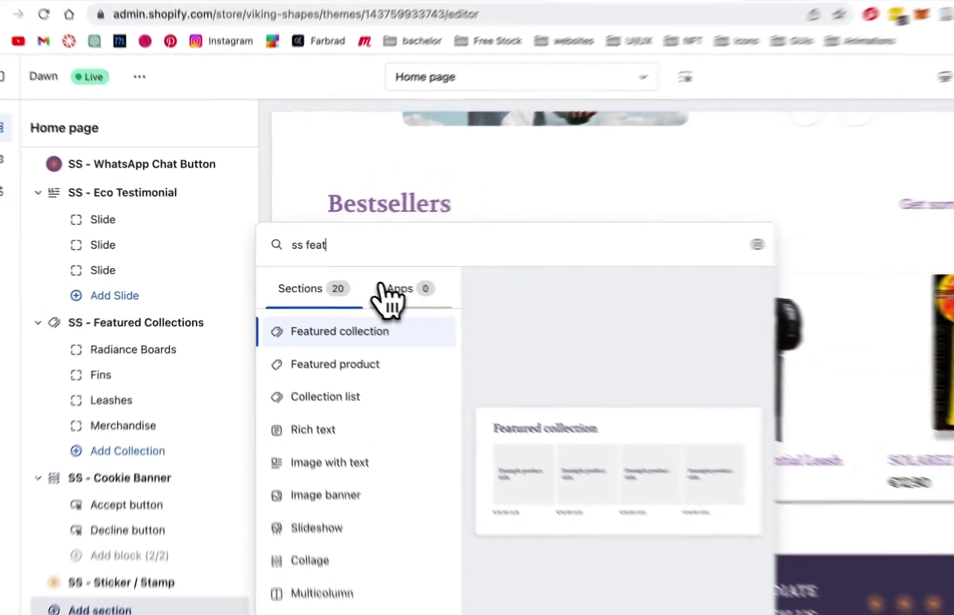
text(ured)
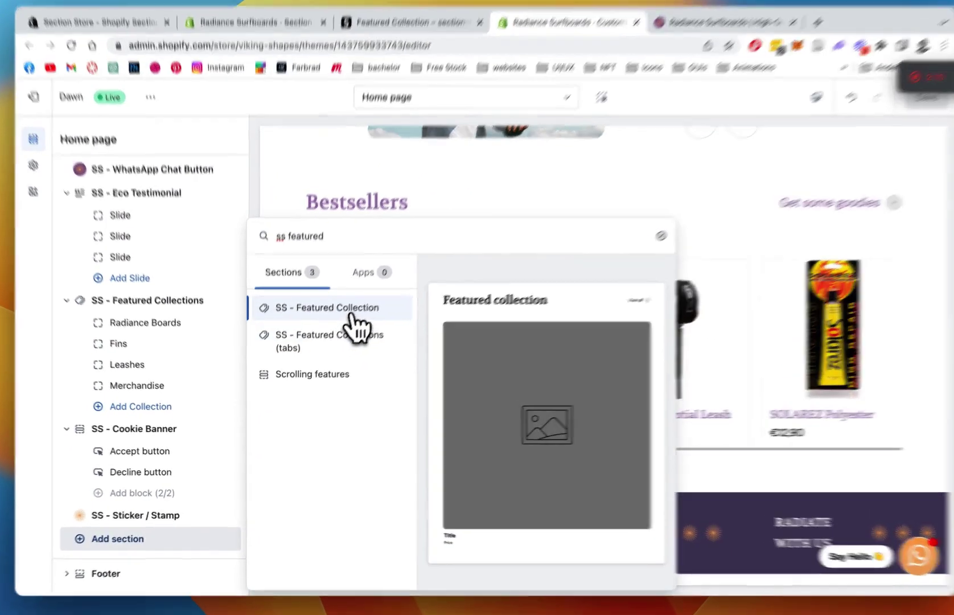
click(351, 317)
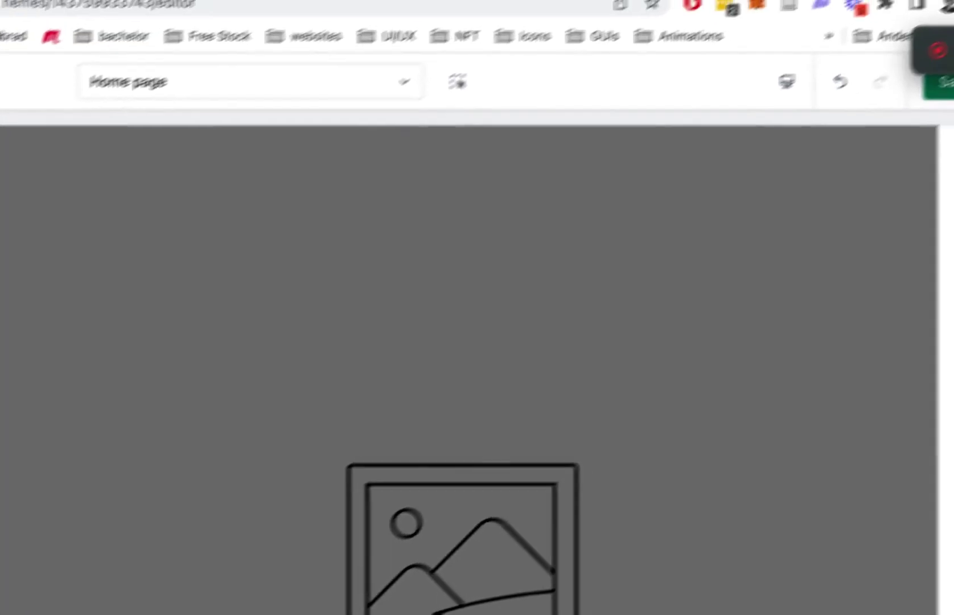
click(890, 118)
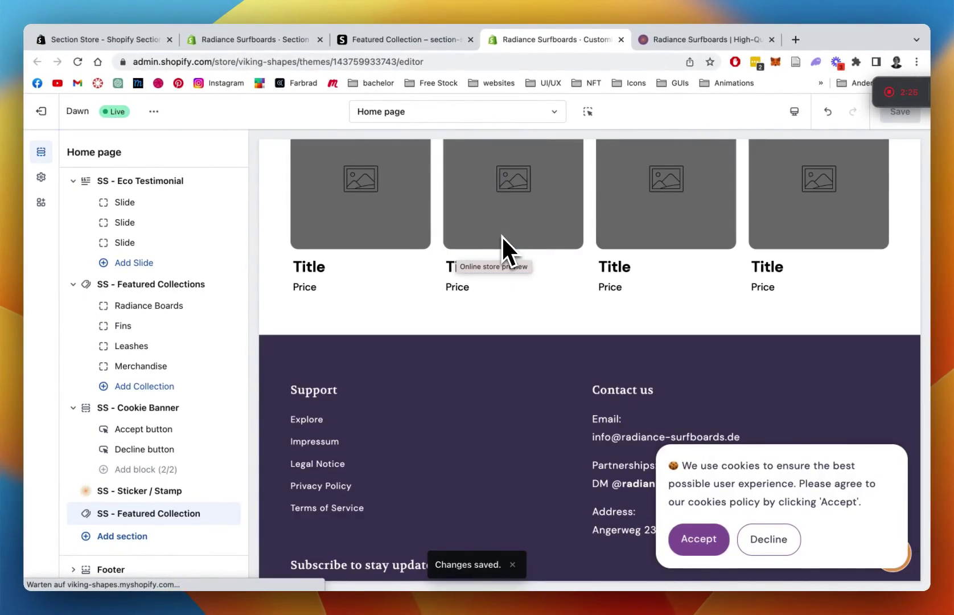
Open the SS - Featured Collection section's settings and assign the Fins collection to it.
scroll(502, 235, up, 3)
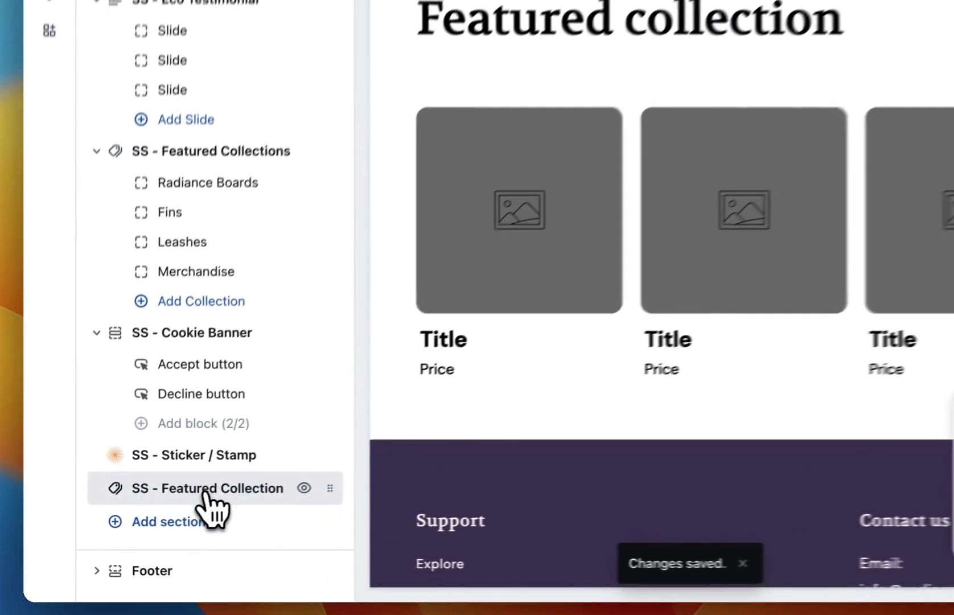
click(139, 512)
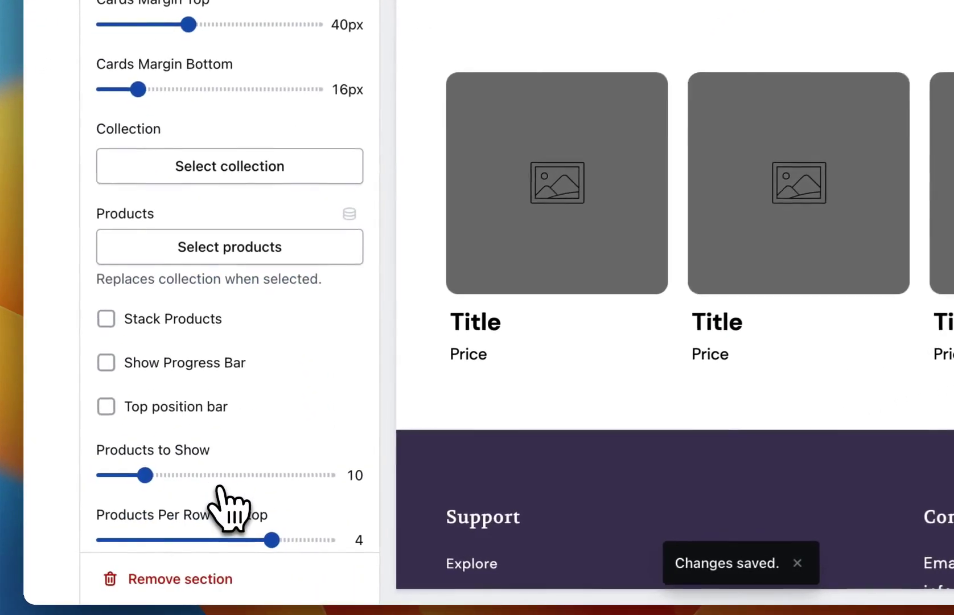
click(233, 328)
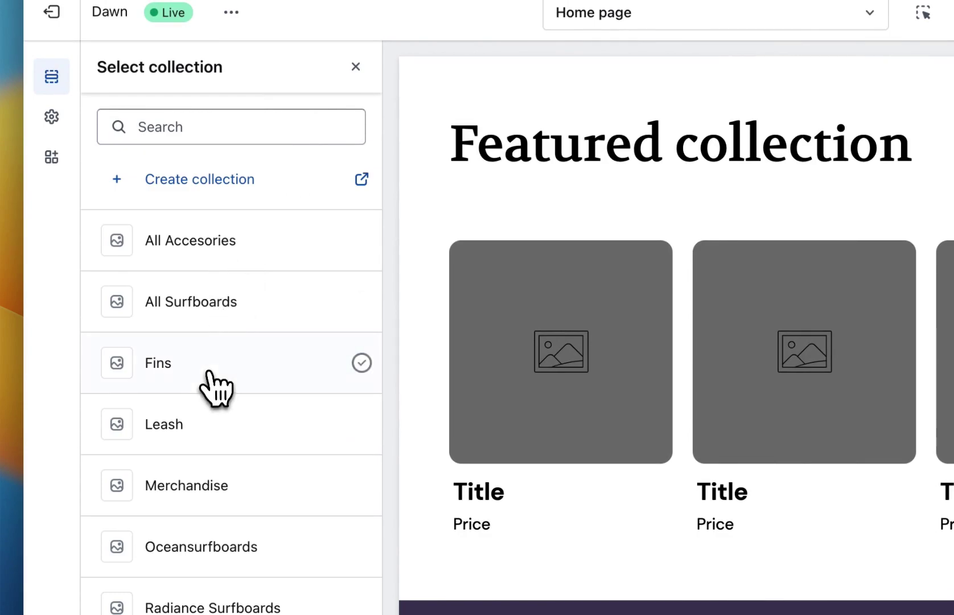
click(212, 376)
click(287, 601)
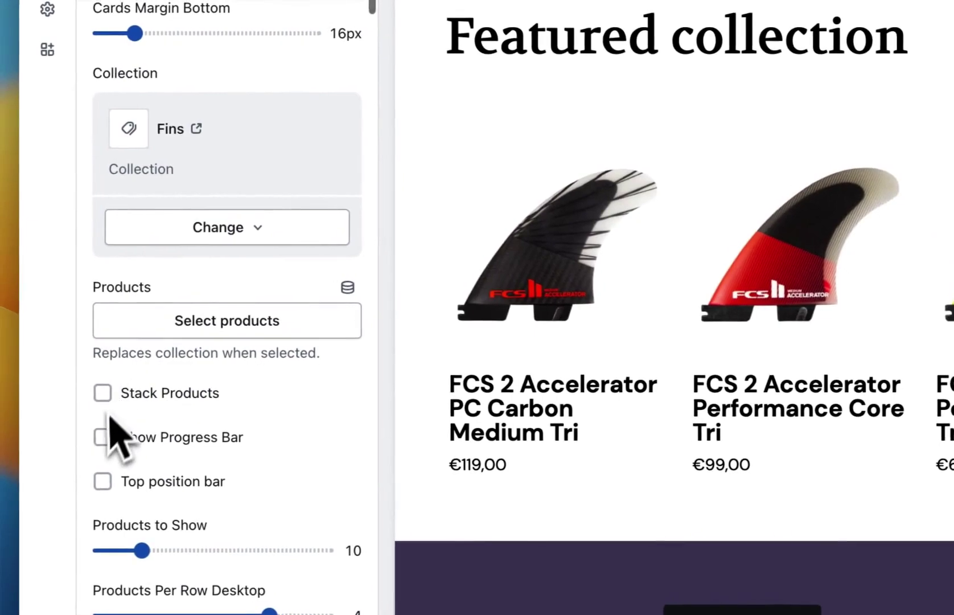
Show the progress bar in the top position and set Product per Row Mobile to 2.
click(102, 436)
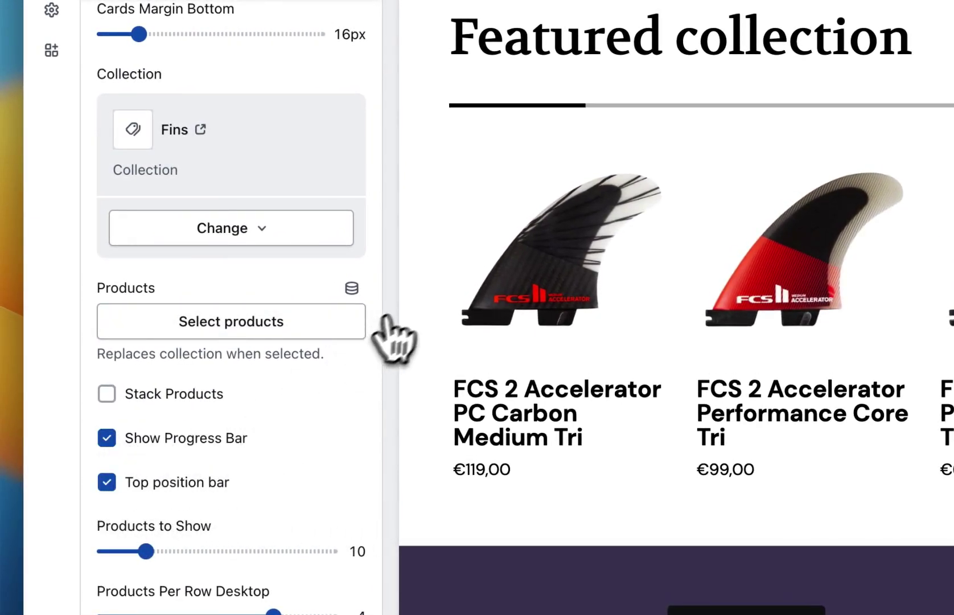
scroll(330, 188, down, 10)
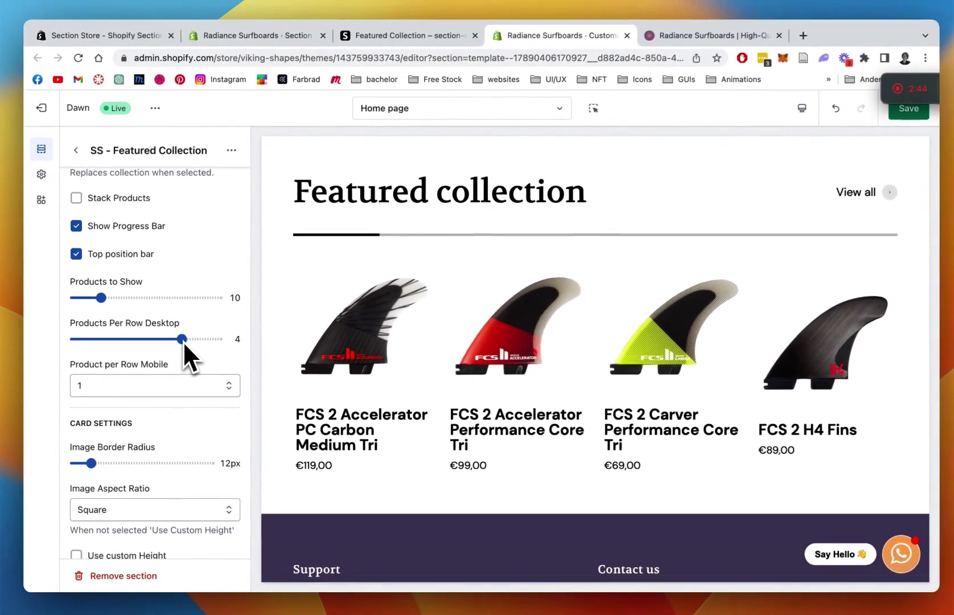
click(170, 387)
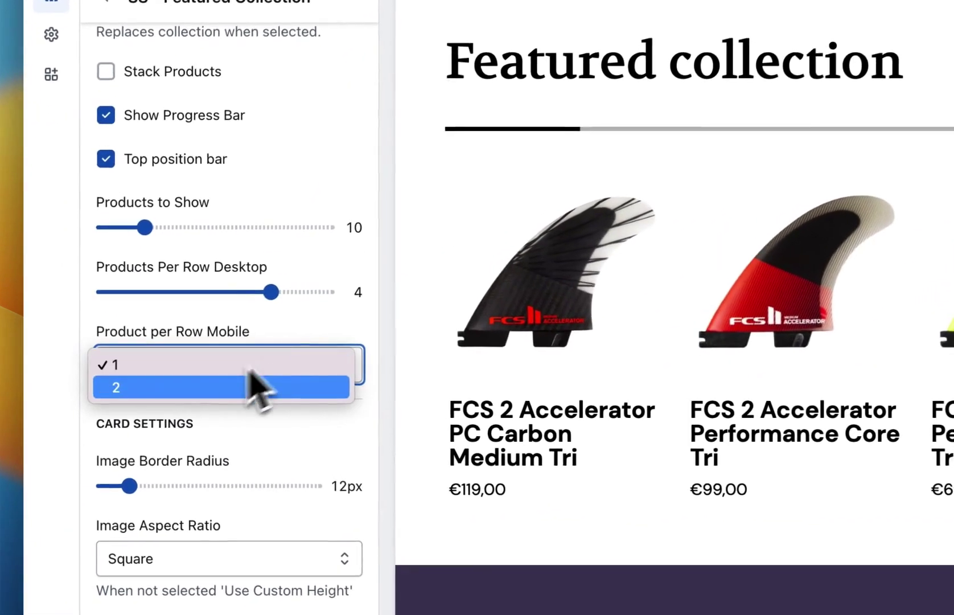
click(254, 387)
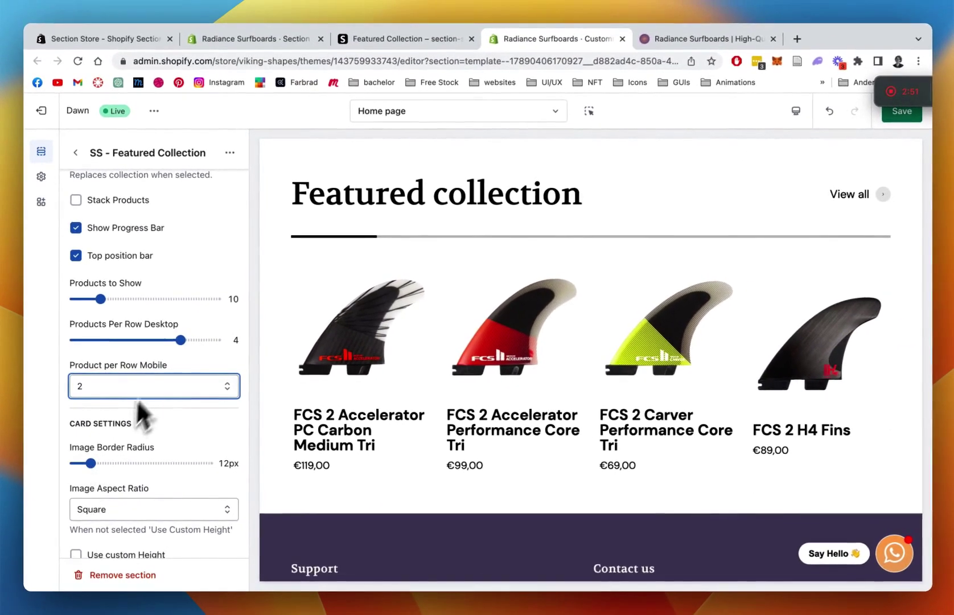
Try a custom desktop image height of 480px on the product cards, returning to 400px with custom height turned off.
scroll(163, 384, down, 2)
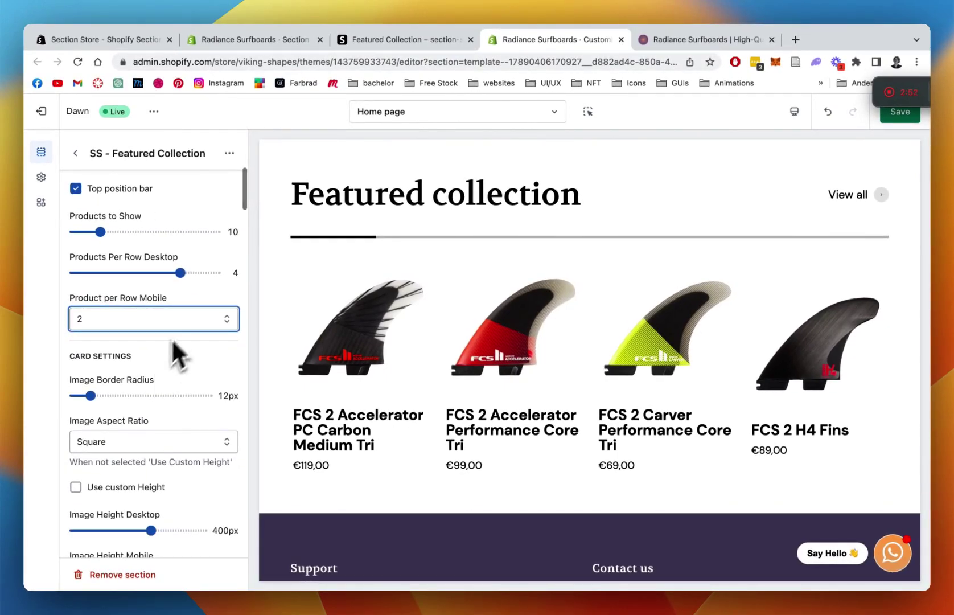
scroll(153, 302, down, 3)
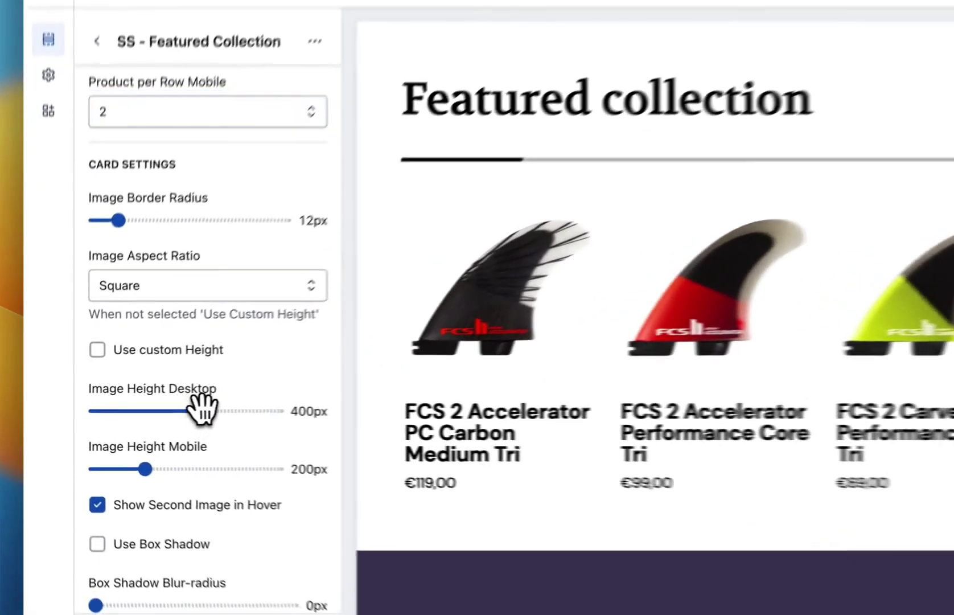
drag(200, 407, 234, 405)
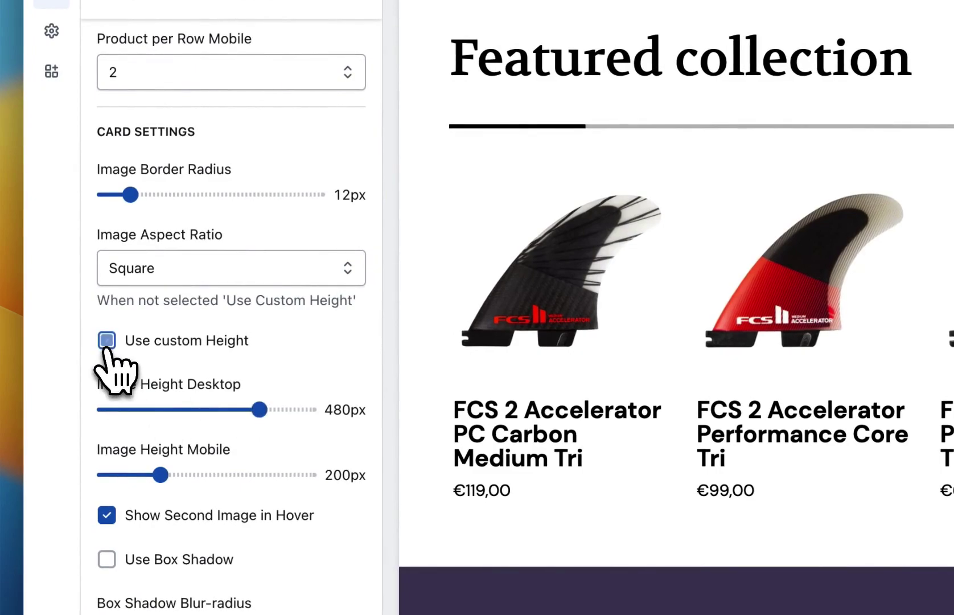
click(106, 341)
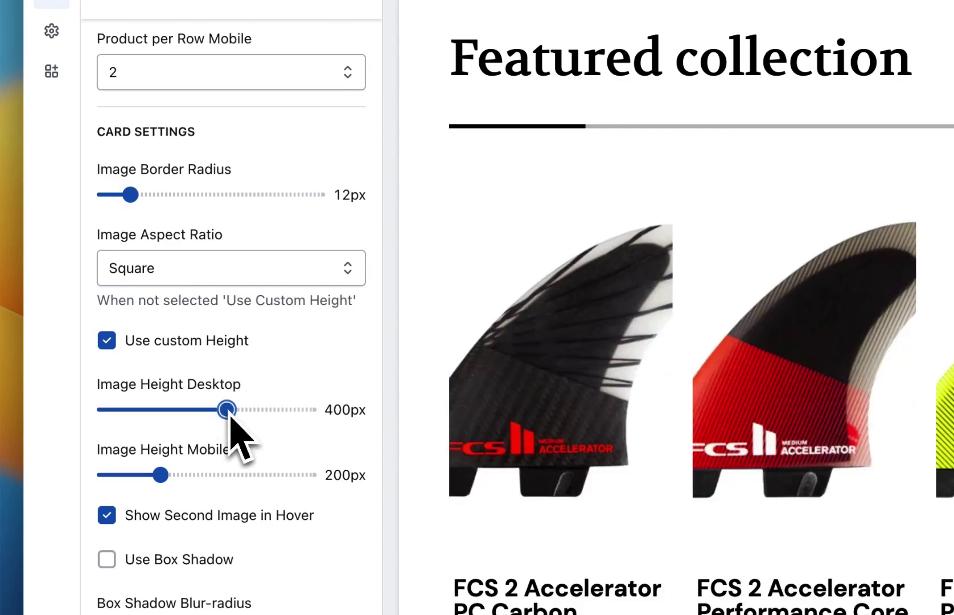
click(107, 341)
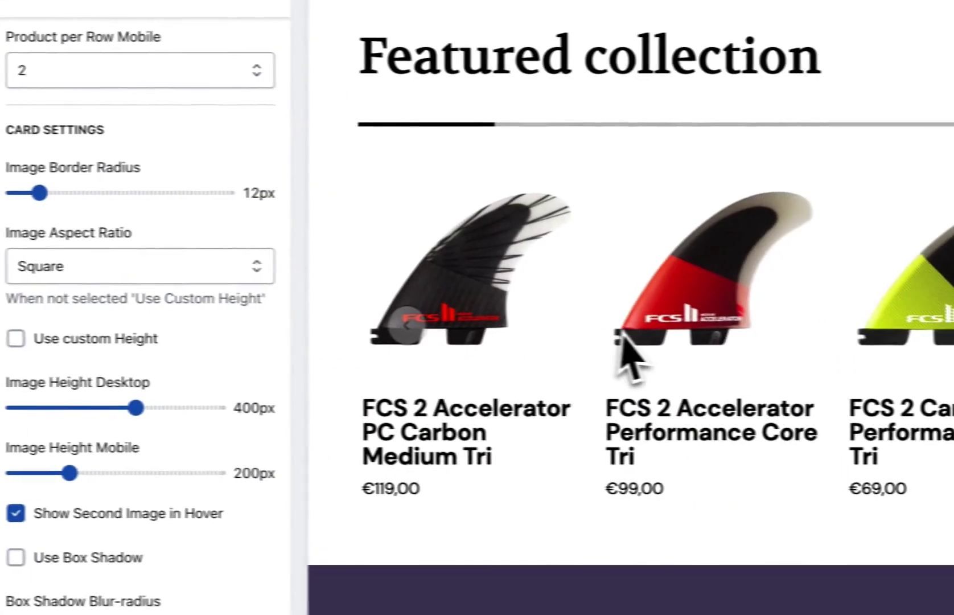
Reduce the Card Title Size of the product cards to 10px.
scroll(251, 348, down, 5)
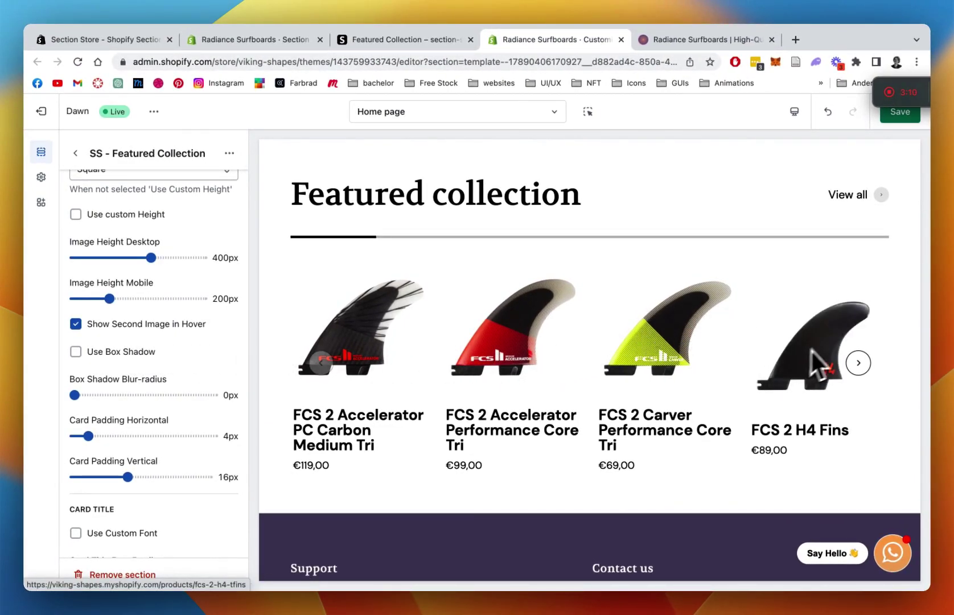
scroll(153, 357, down, 5)
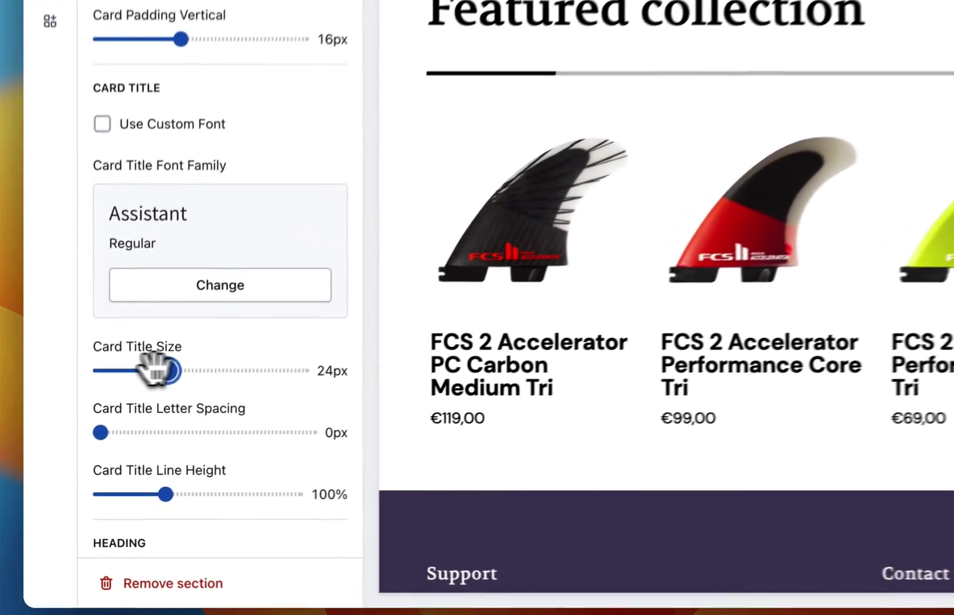
drag(119, 434, 94, 434)
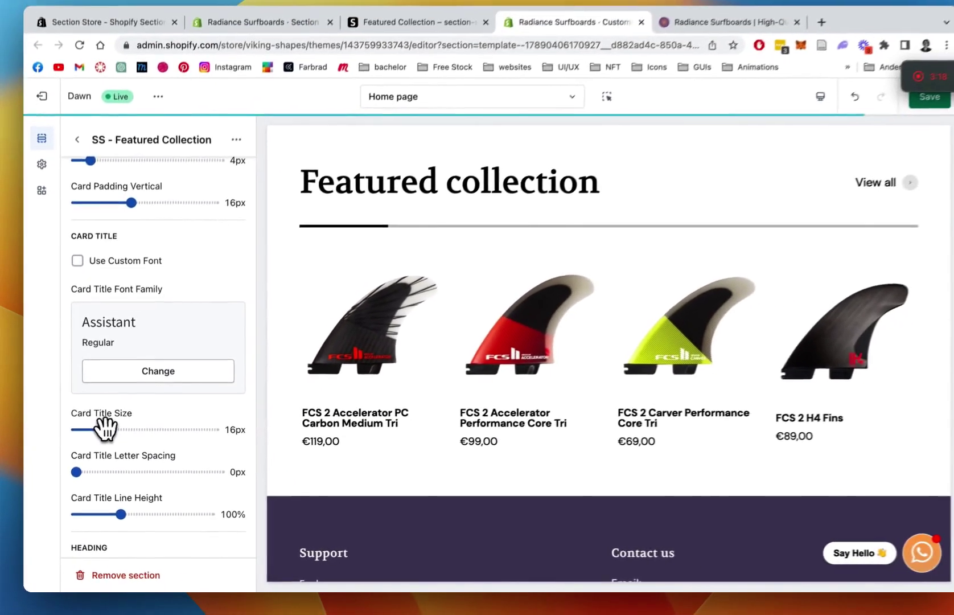
drag(149, 360, 143, 359)
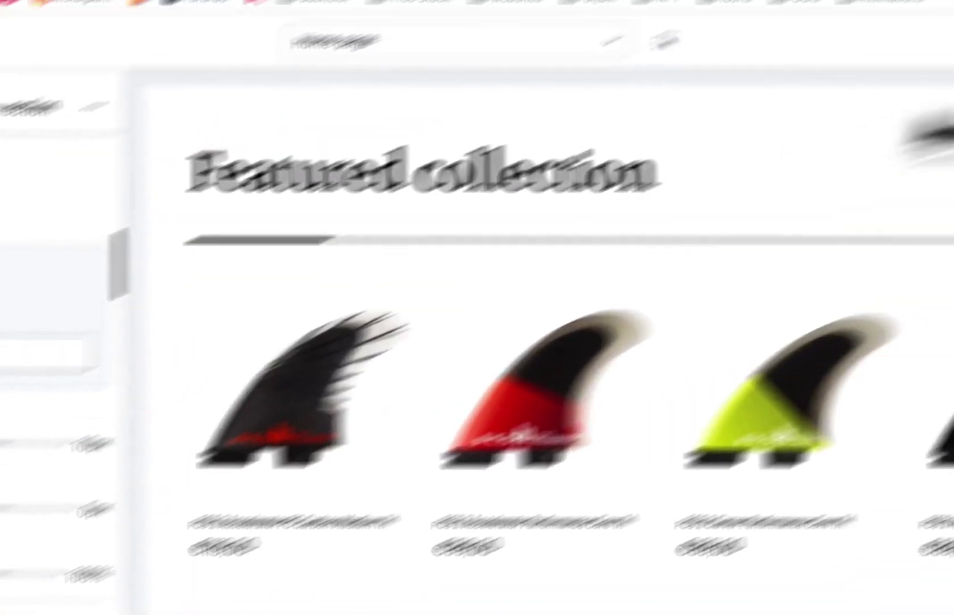
View the section in the Fullscreen preview and return to the Desktop preview.
click(743, 153)
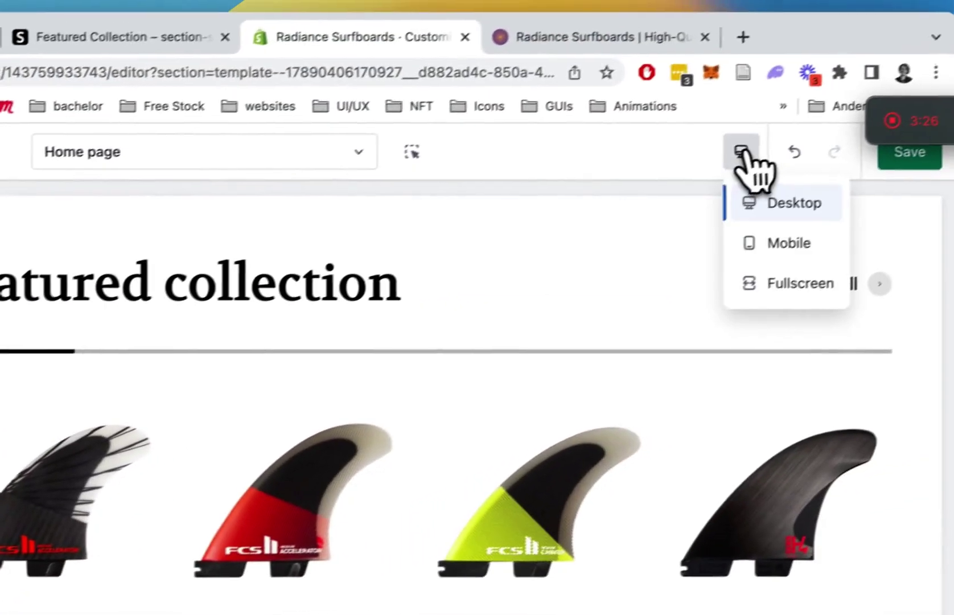
click(777, 294)
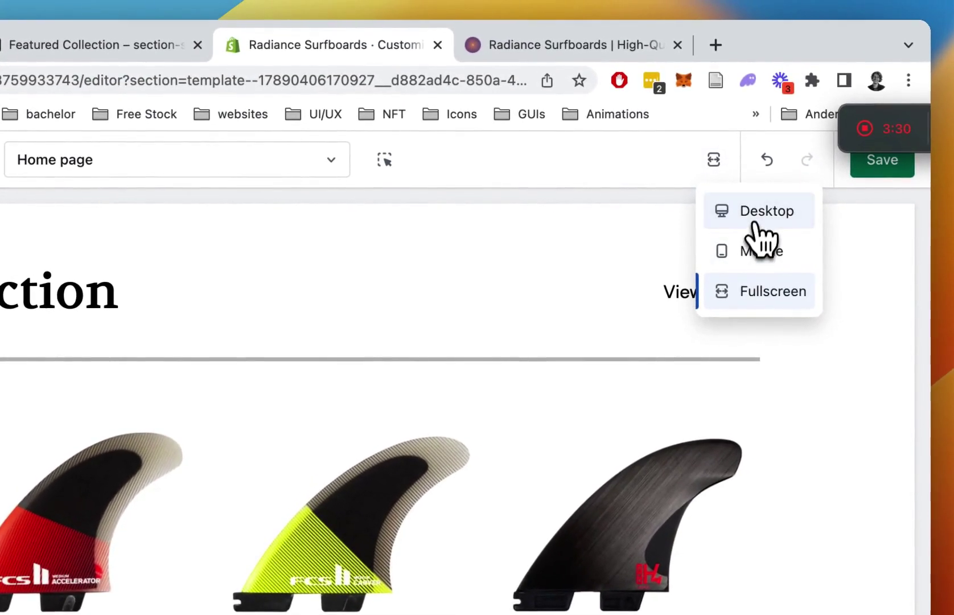
click(758, 210)
Replace the section's heading text with "Bestselling Fins Collection".
scroll(273, 371, down, 4)
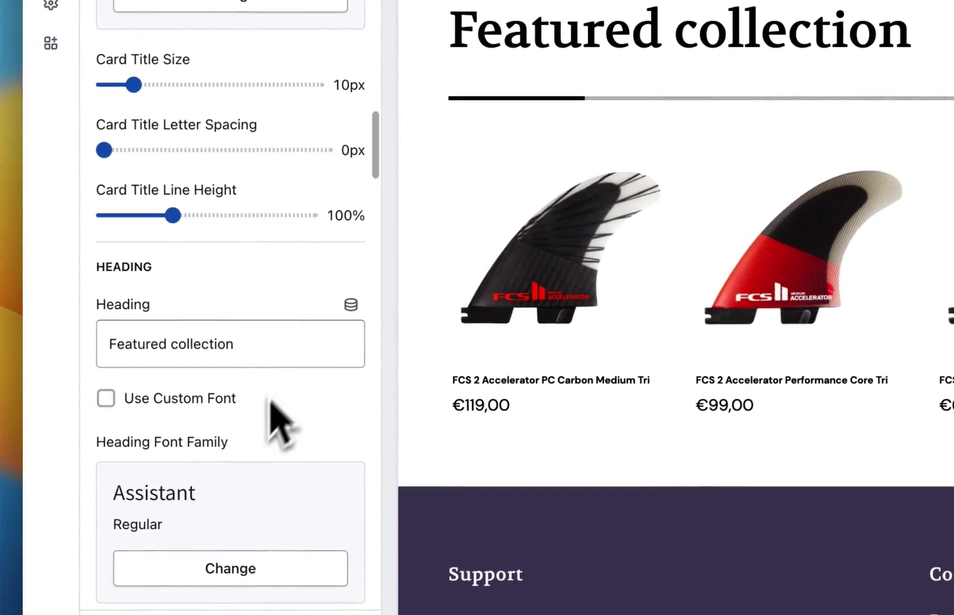
triple_click(239, 356)
mouse_move(30, 379)
key(BackSpace)
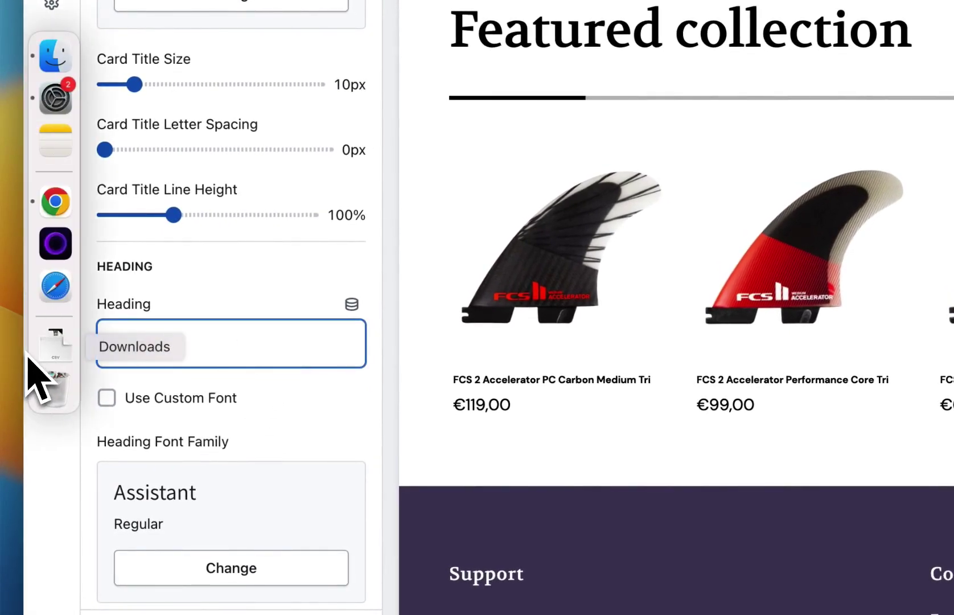
text(Bes)
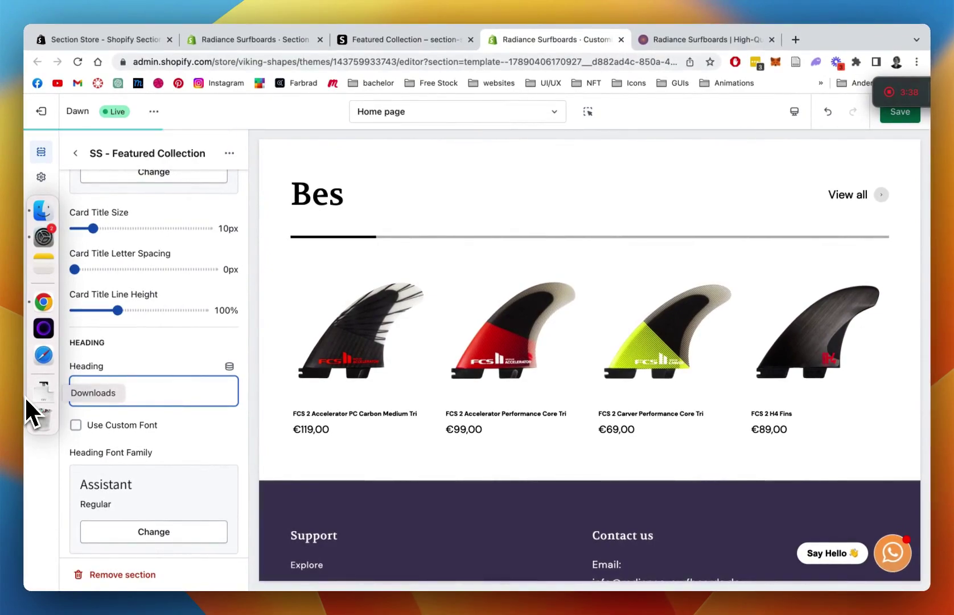
text(etselling Fi)
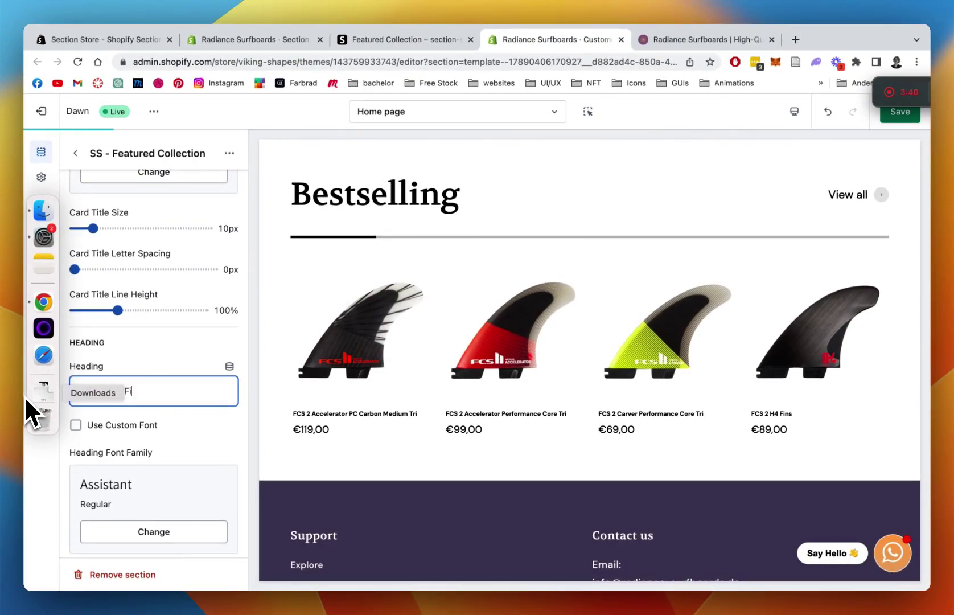
text(ns Collection)
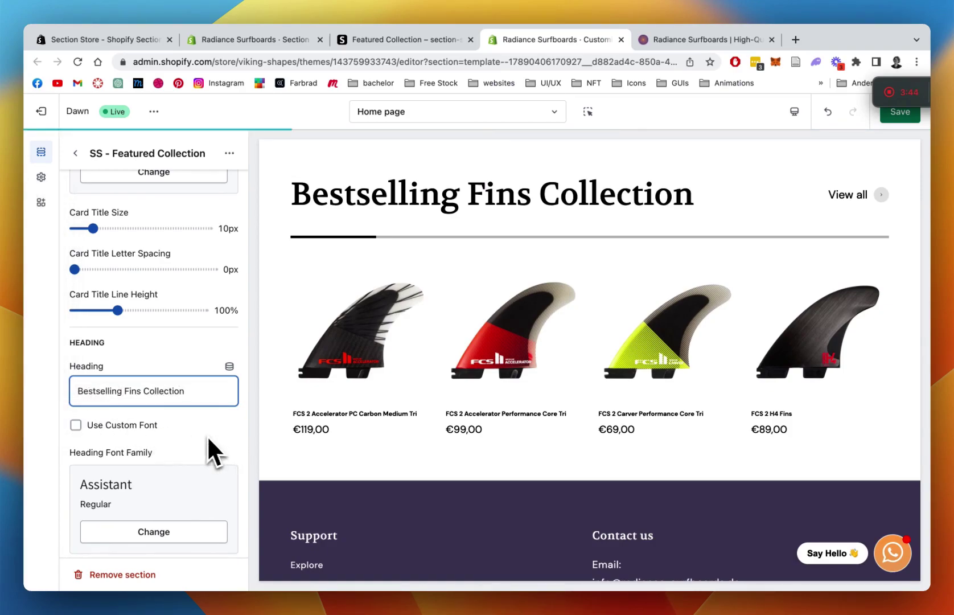
Reduce the Heading Size of the section to 32px.
scroll(204, 434, down, 2)
scroll(203, 434, down, 2)
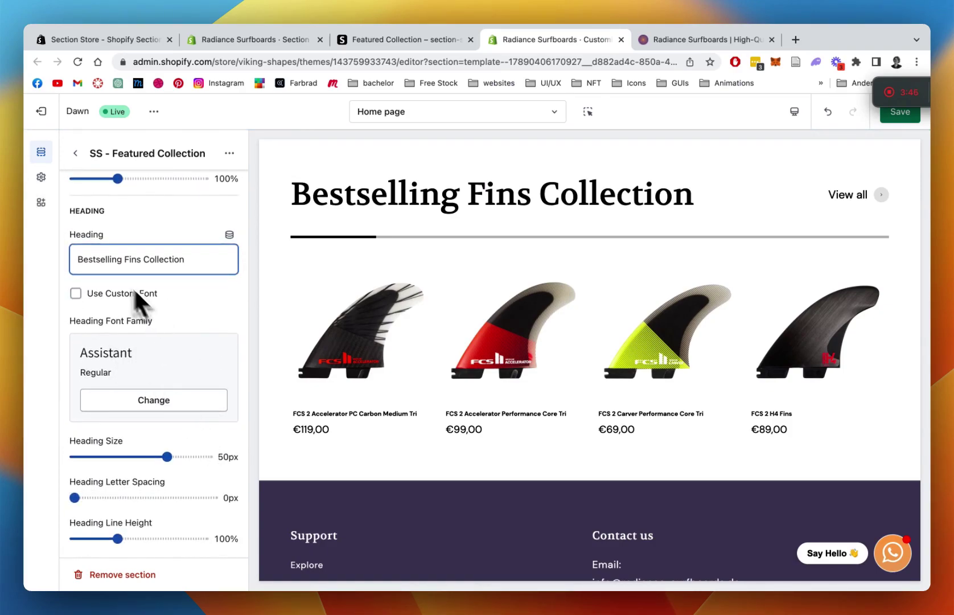
scroll(100, 272, down, 2)
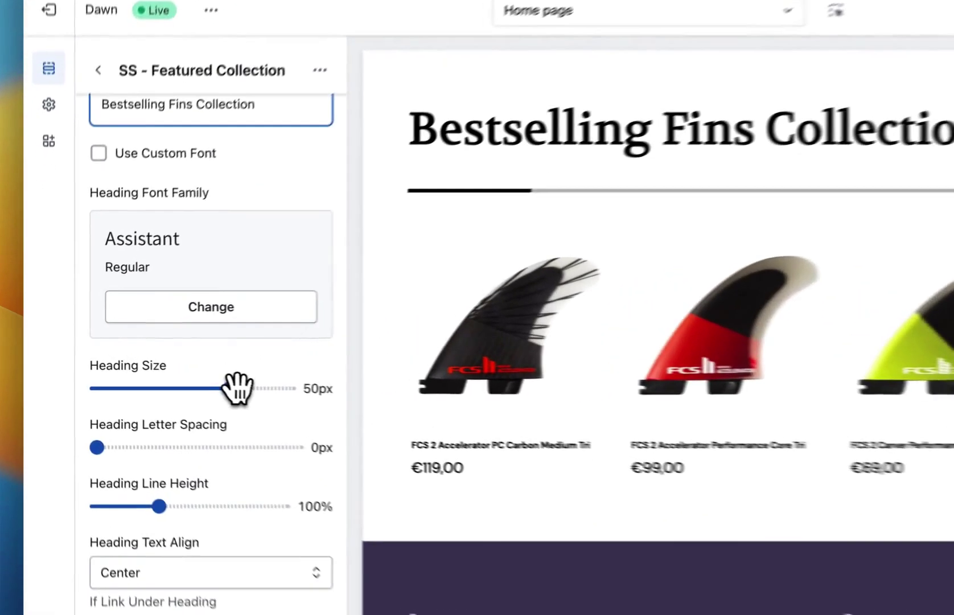
drag(168, 377, 145, 377)
drag(218, 393, 204, 394)
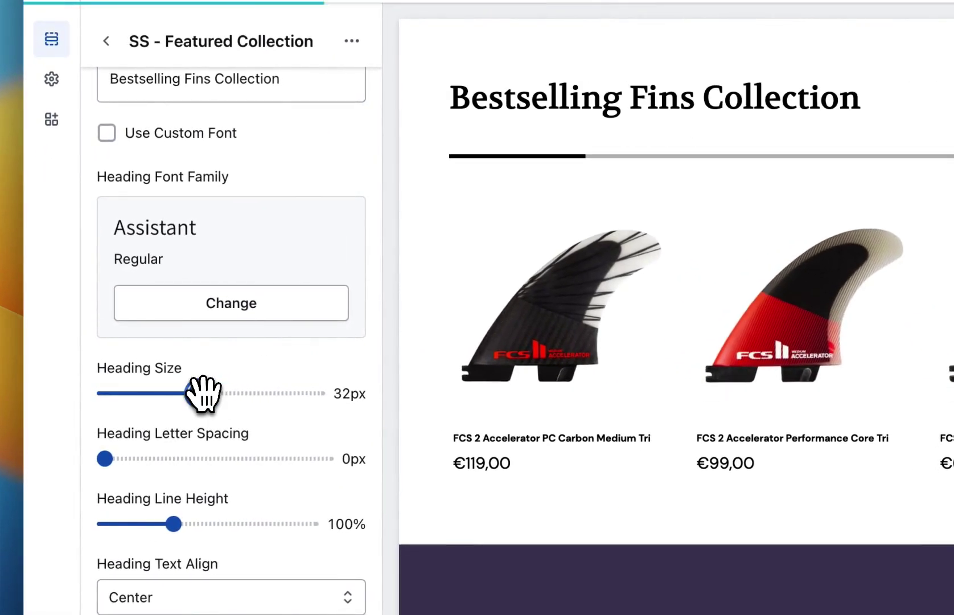
Leave the subheading empty and change the section's link text to "See all Fins".
scroll(347, 250, down, 10)
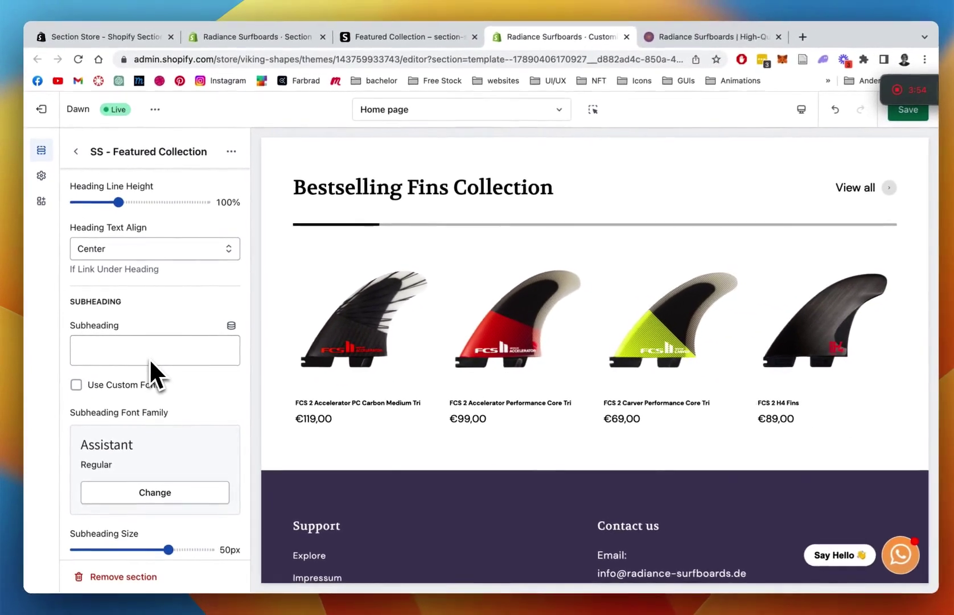
scroll(132, 253, down, 6)
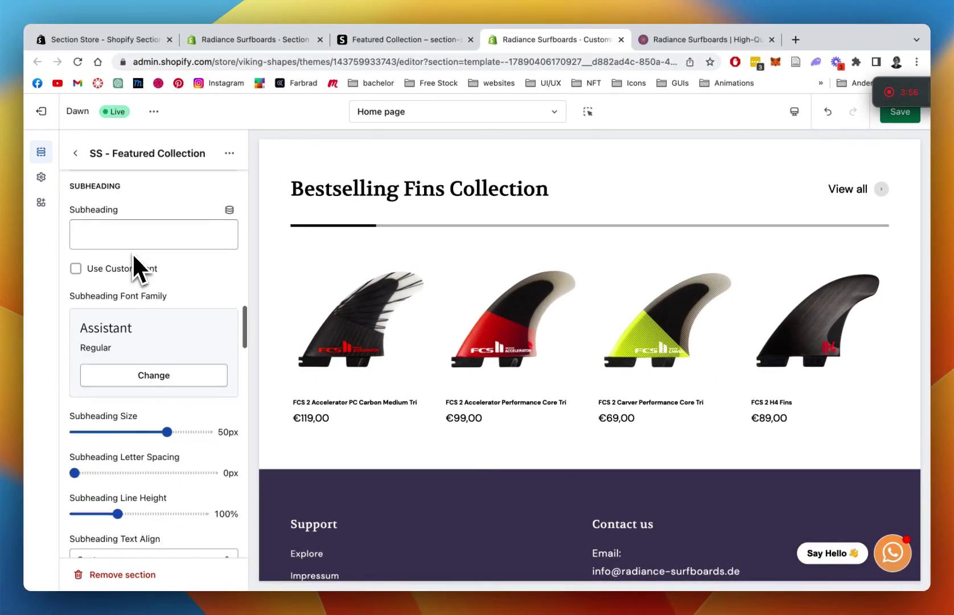
scroll(155, 307, down, 2)
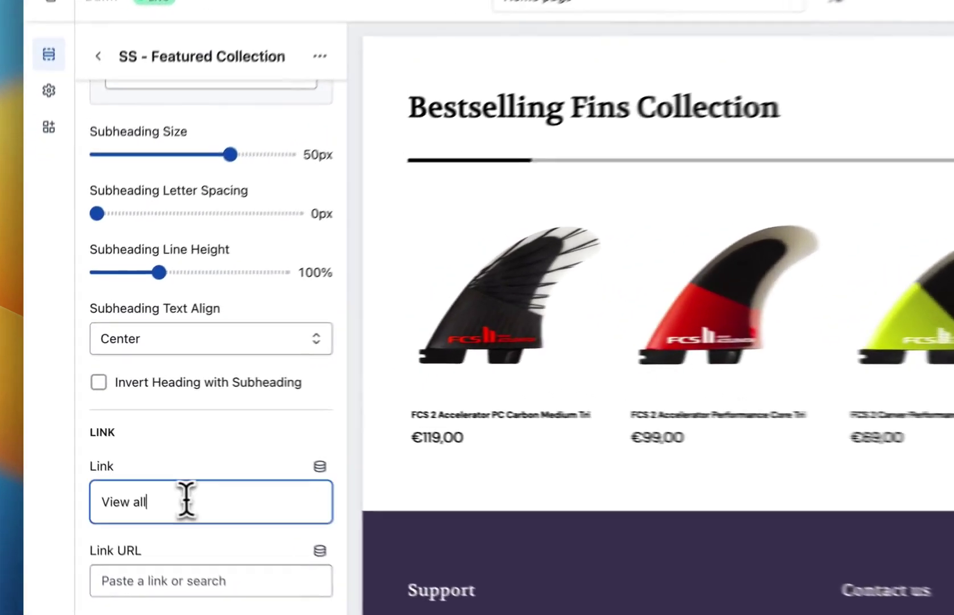
drag(138, 462, 65, 462)
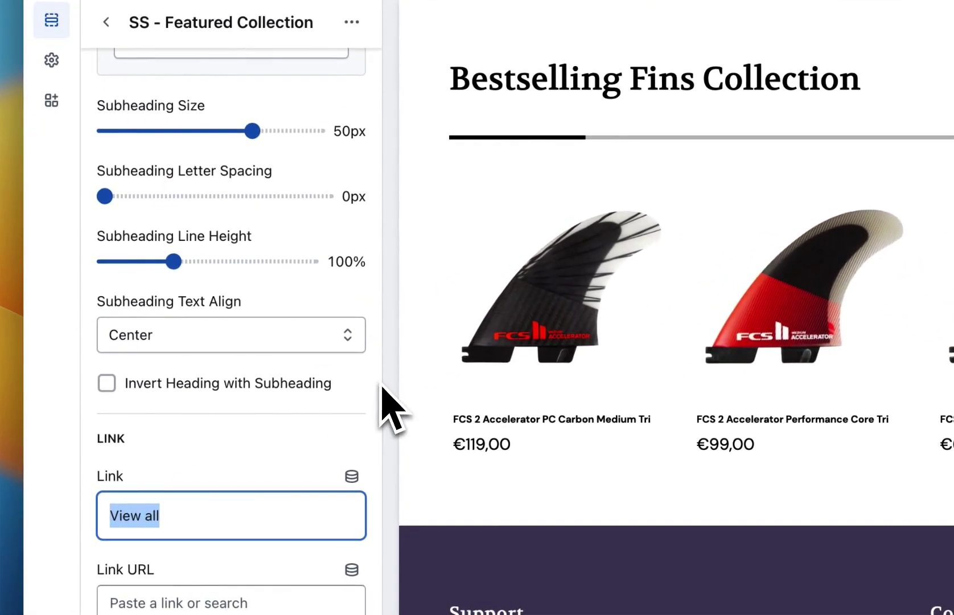
text(See all Fins)
Open the list of store collections as targets for the section's Link URL.
scroll(273, 484, down, 2)
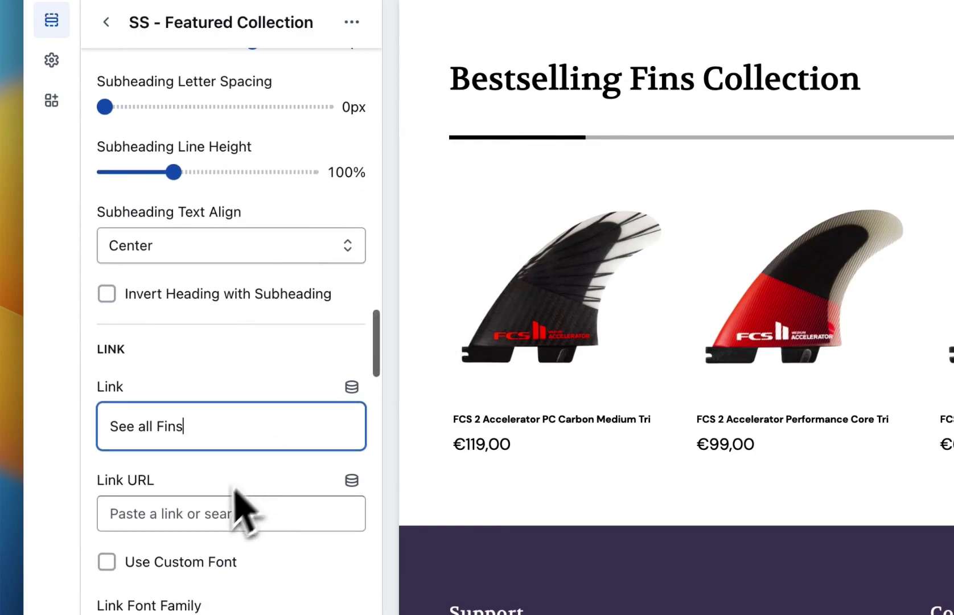
click(199, 514)
click(224, 271)
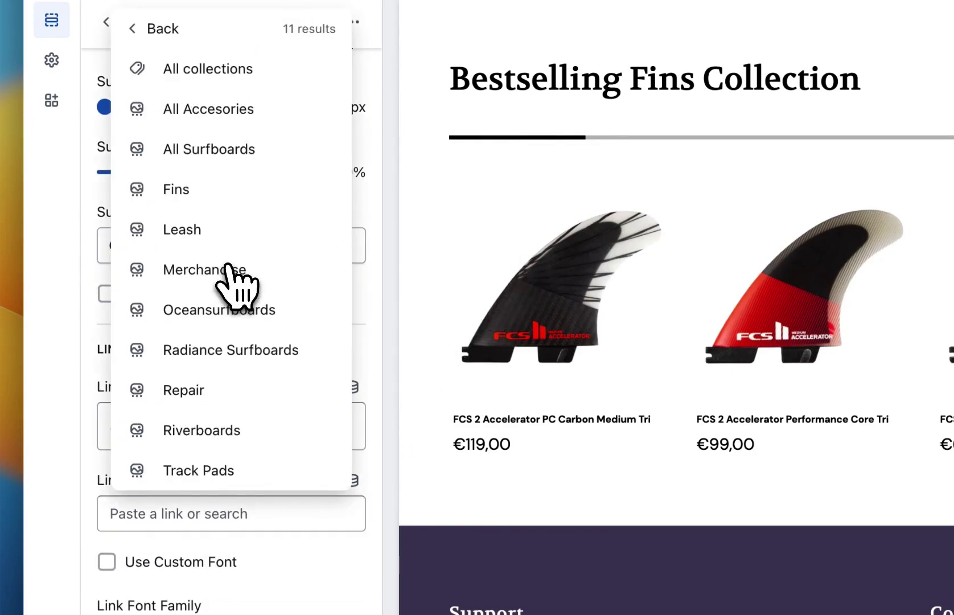
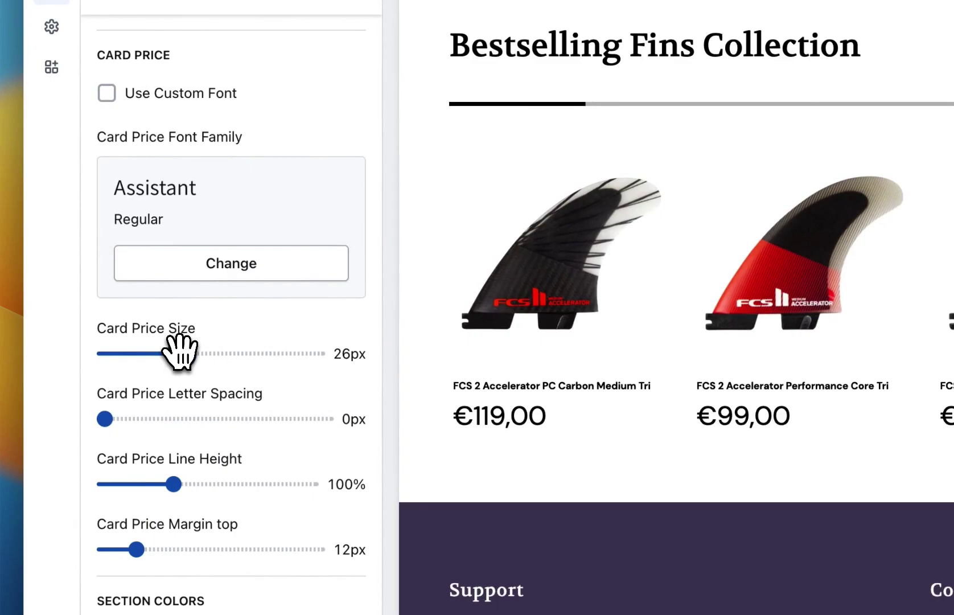
Reduce the Card Price Size to 24px and set the section's Heading Color to purple #9264A6.
scroll(193, 318, down, 6)
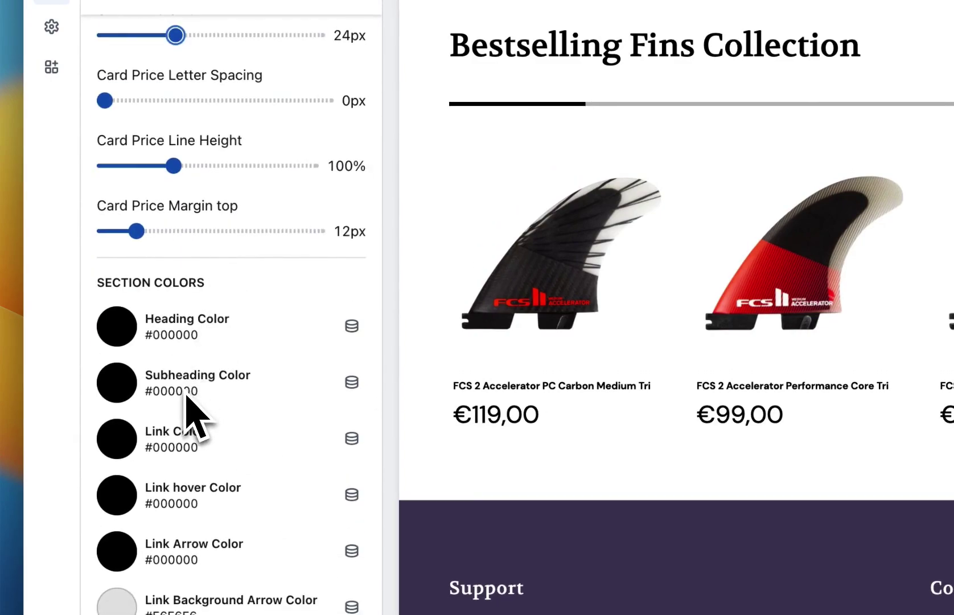
click(116, 328)
click(183, 275)
click(379, 313)
Set both the Link Color and the Link hover Color of the section to purple #9264A6.
scroll(347, 310, down, 2)
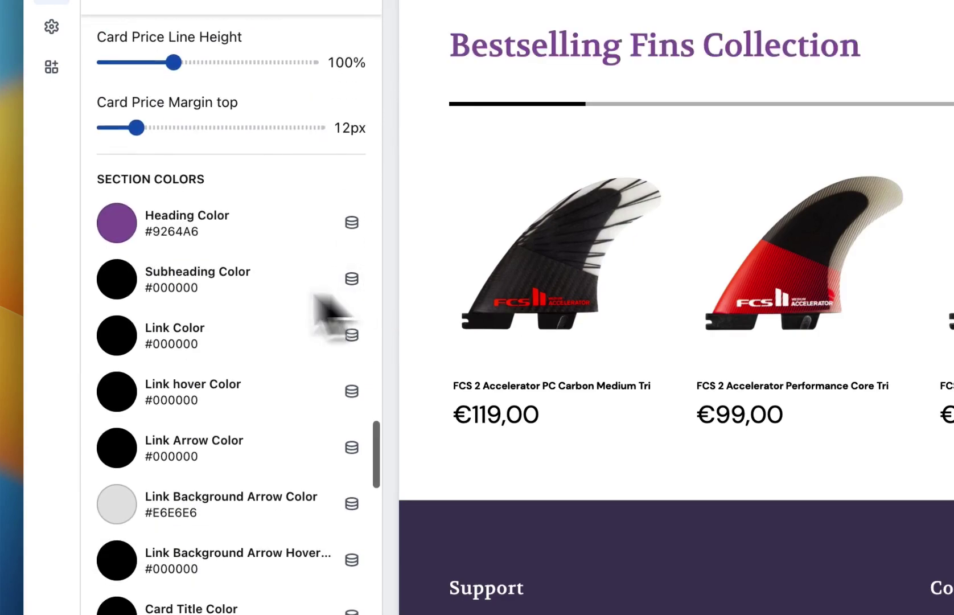
click(120, 337)
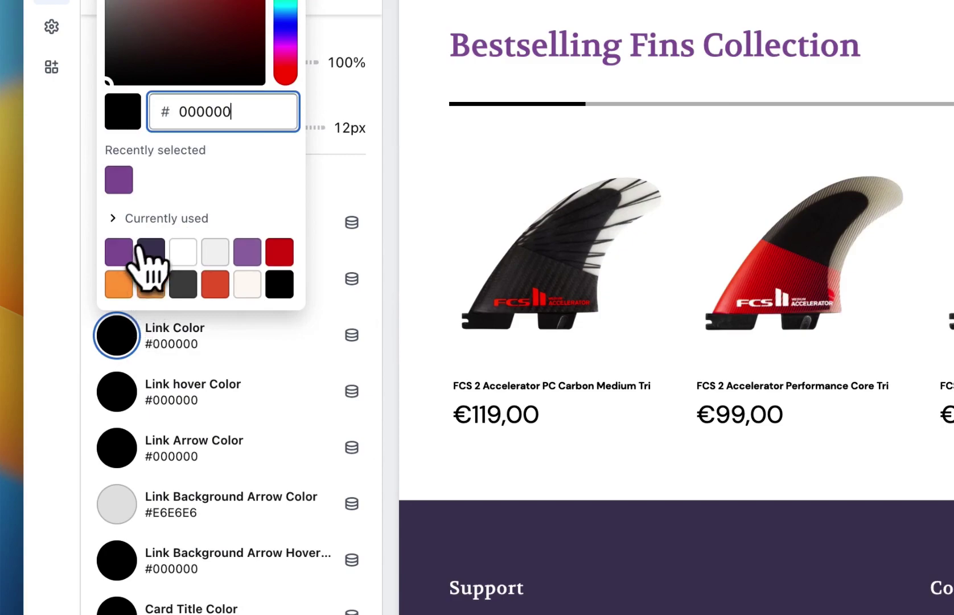
click(388, 251)
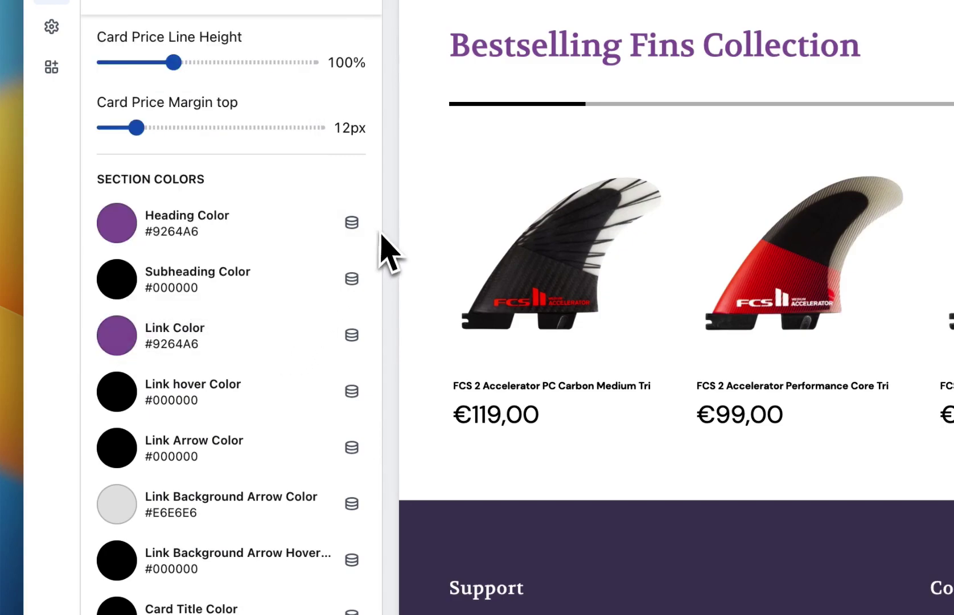
scroll(387, 251, down, 2)
click(122, 327)
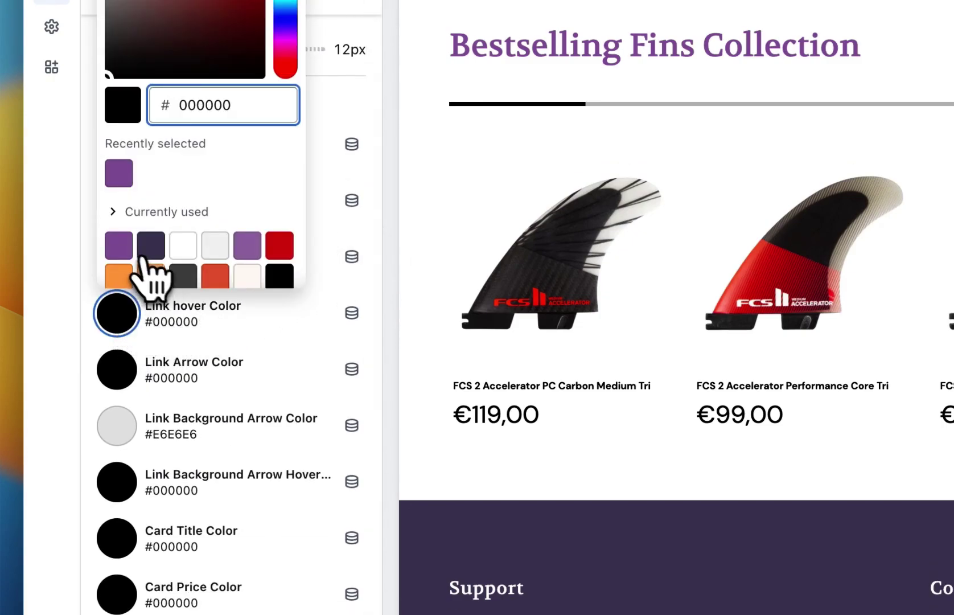
click(119, 246)
Set the Link Arrow Color to orange #FFA74E and the Link Background Arrow Color to cream #FEF9F3.
click(122, 365)
click(118, 317)
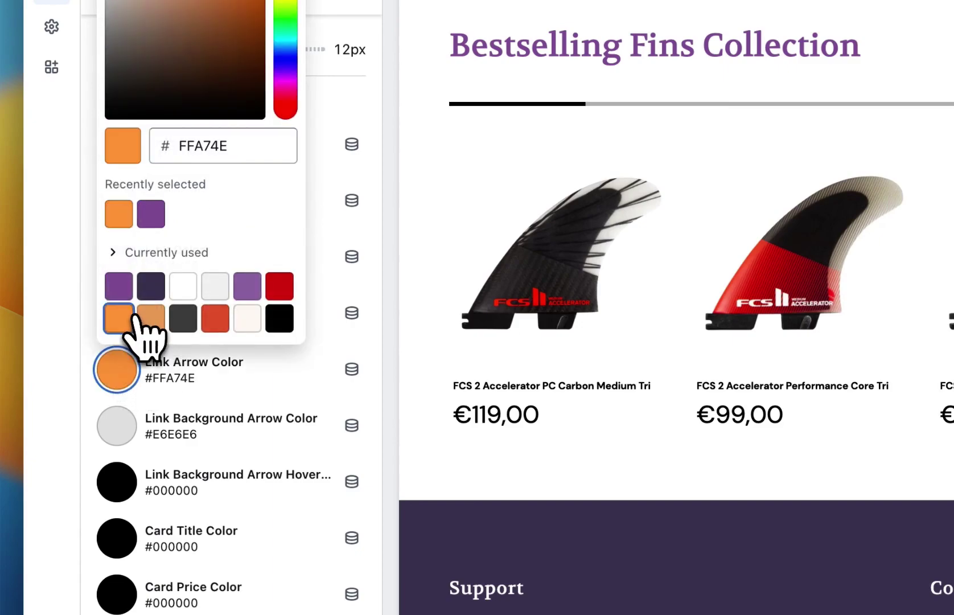
click(119, 426)
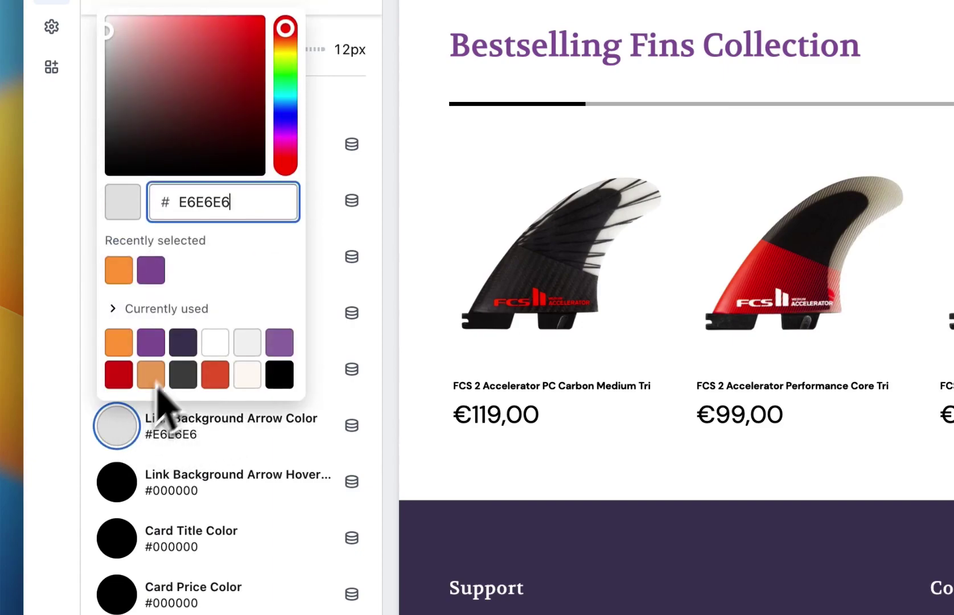
click(247, 374)
click(381, 381)
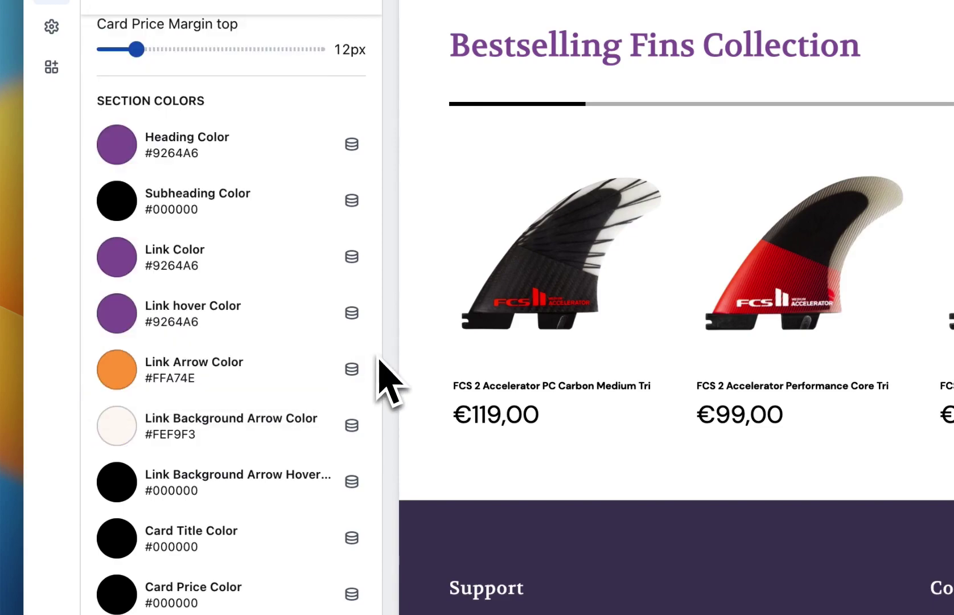
Set the hover color of the link arrow's background to light orange #EDAC6B.
scroll(379, 364, down, 3)
click(119, 359)
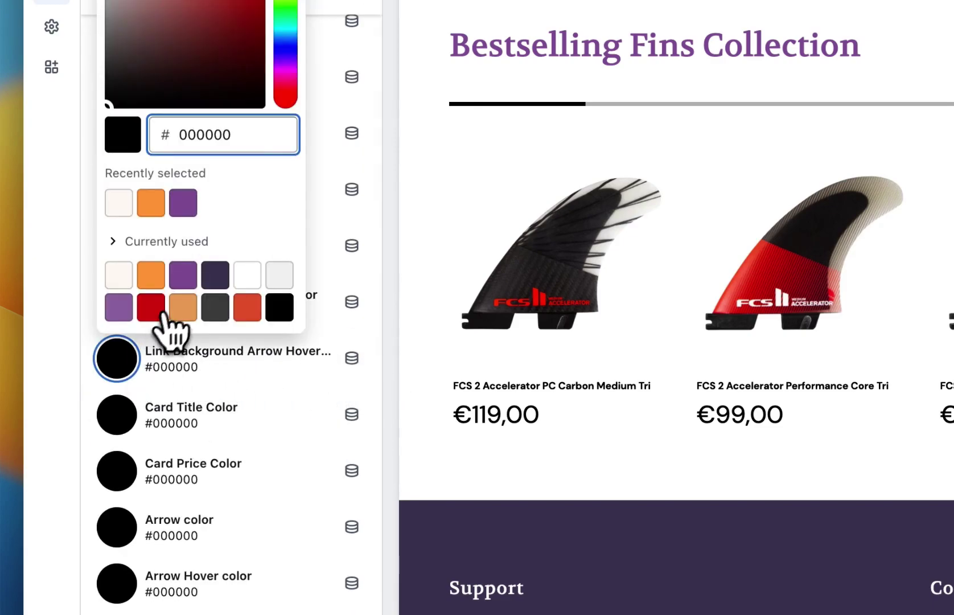
click(183, 308)
Try orange #FFA74E as the Card Title Color.
click(128, 422)
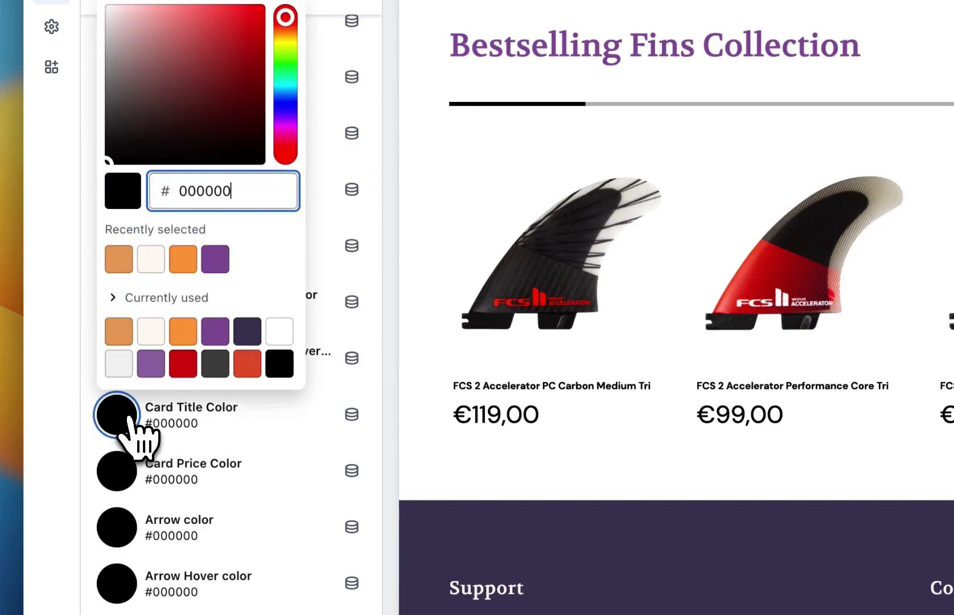
click(183, 331)
click(369, 288)
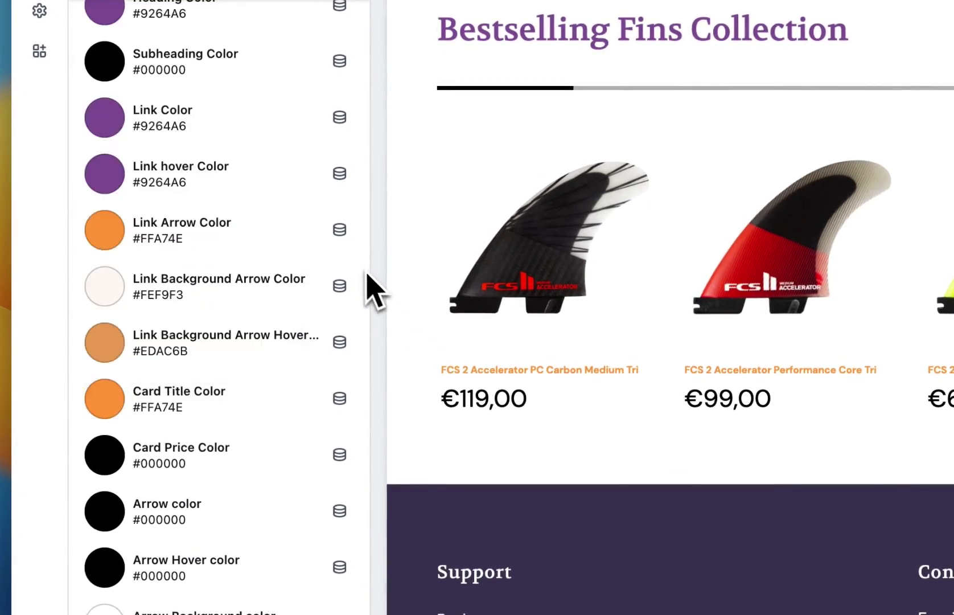
Set the Card Title Color to dark purple #504966 and the Card Price Color to light purple #9F79AF.
click(104, 399)
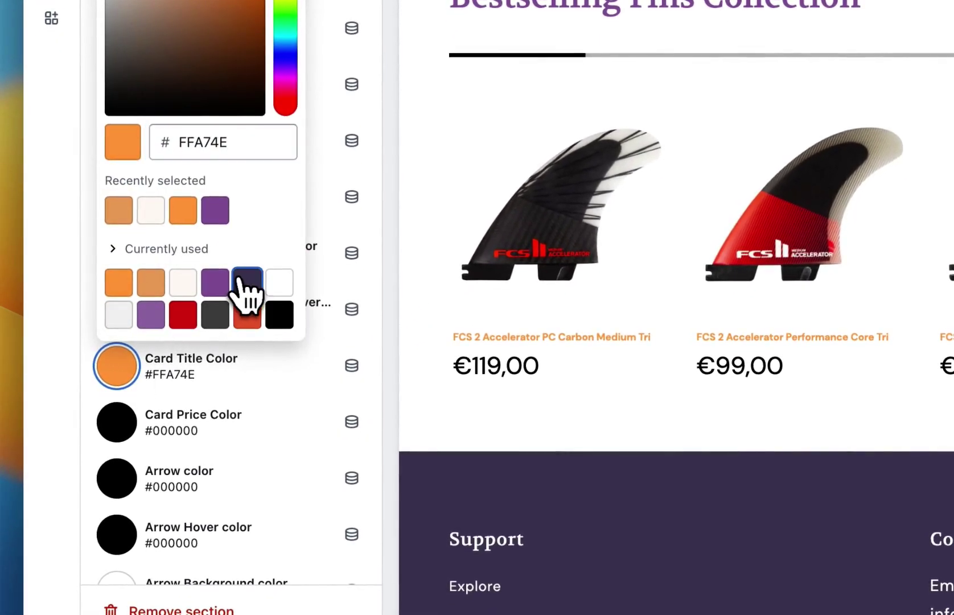
click(246, 284)
click(120, 427)
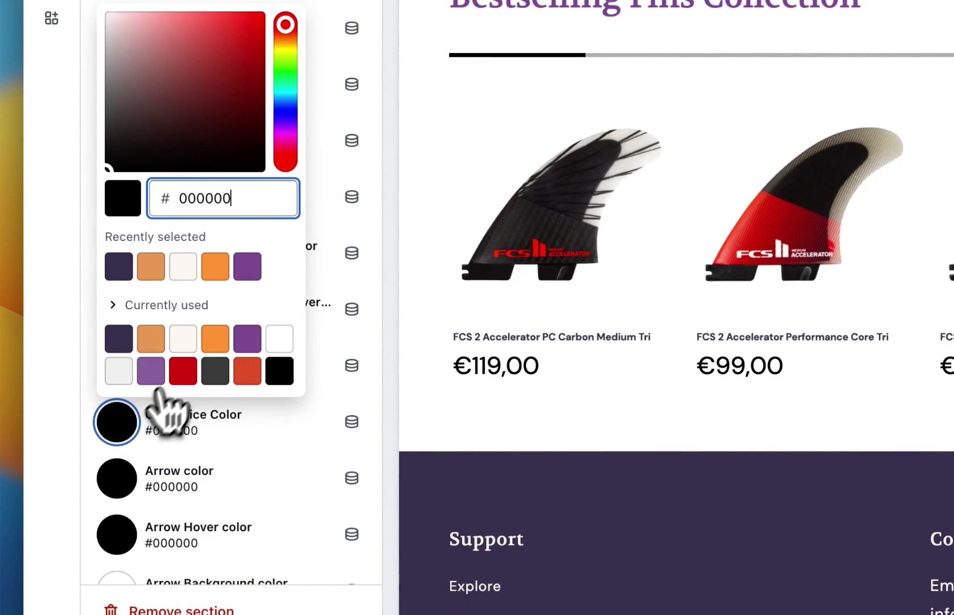
click(151, 370)
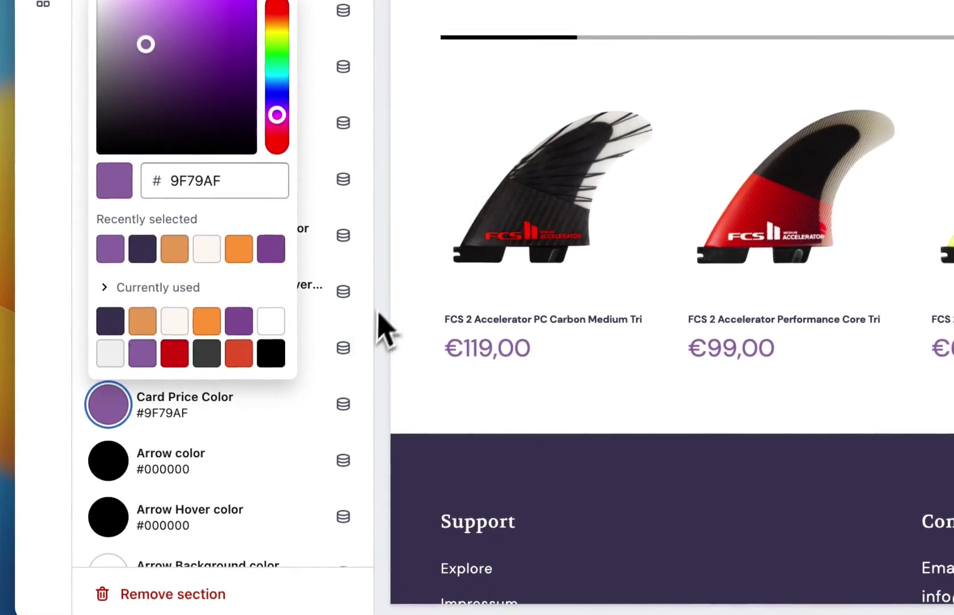
click(388, 345)
Set the carousel's Arrow color to purple #9264A6 and its Arrow Hover color to orange #FFA74E.
scroll(108, 438, down, 5)
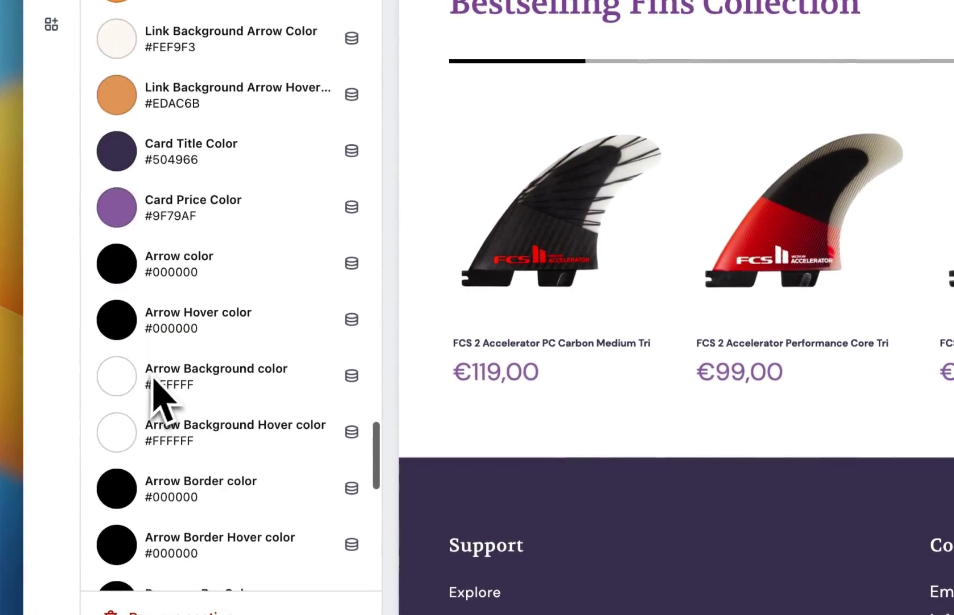
click(119, 216)
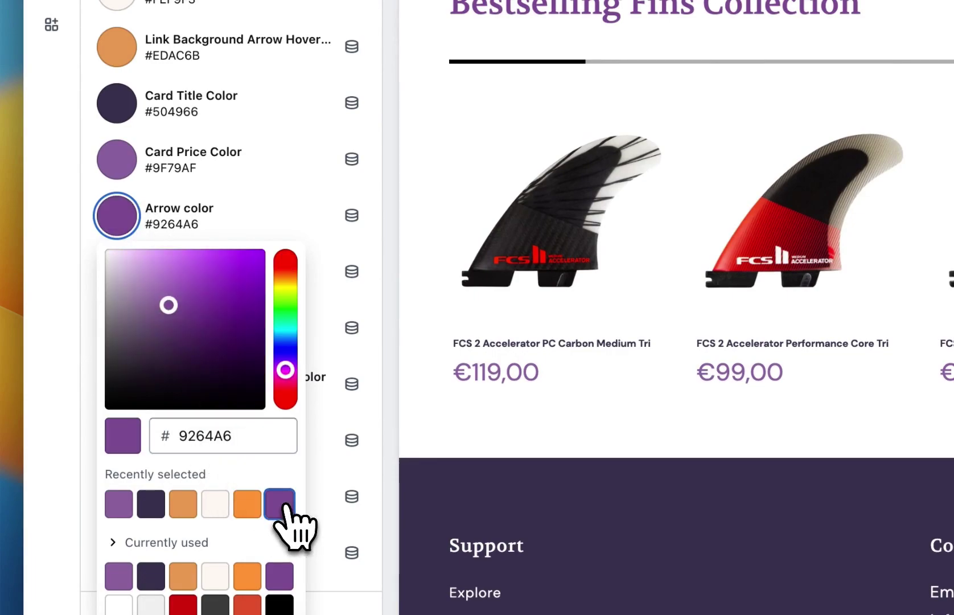
click(370, 356)
click(116, 272)
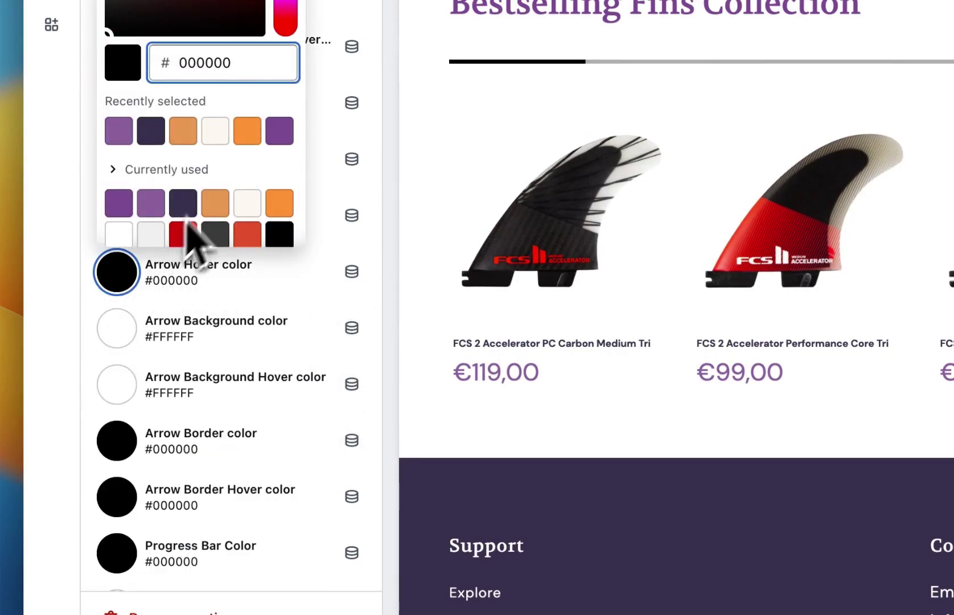
click(279, 204)
click(378, 341)
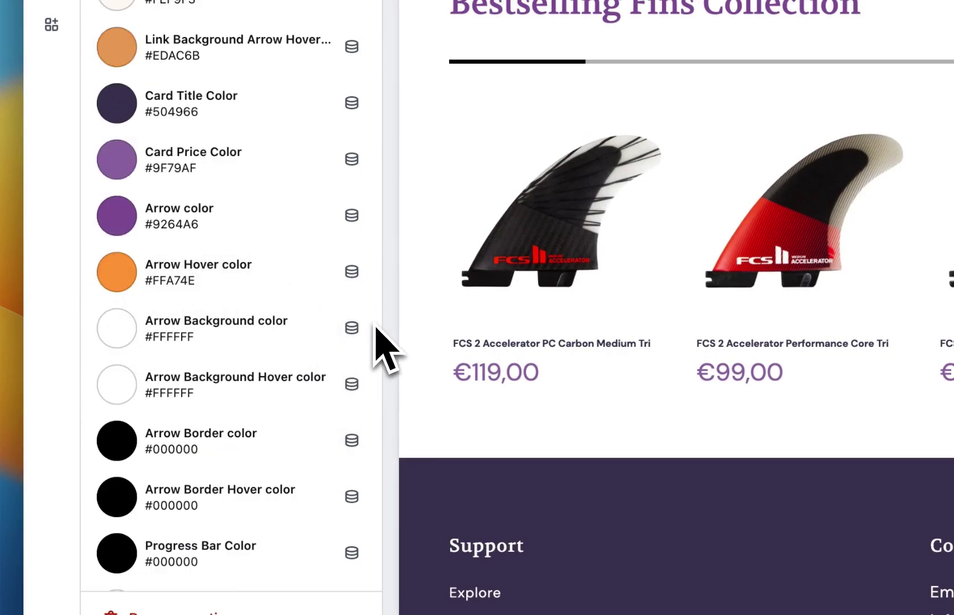
Save the theme changes and set the section's Progress Bar Color to purple #9264A6.
scroll(375, 329, down, 7)
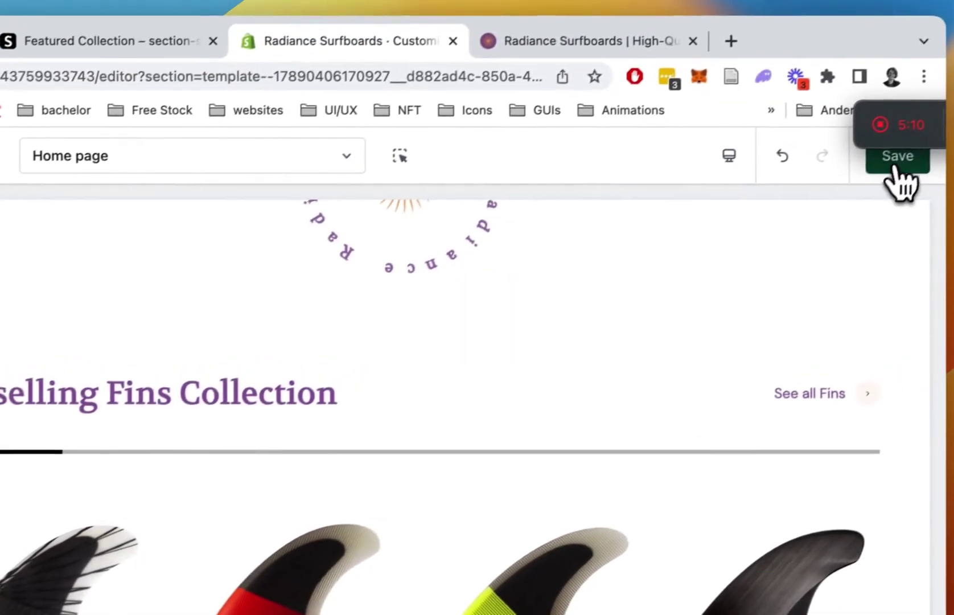
click(891, 162)
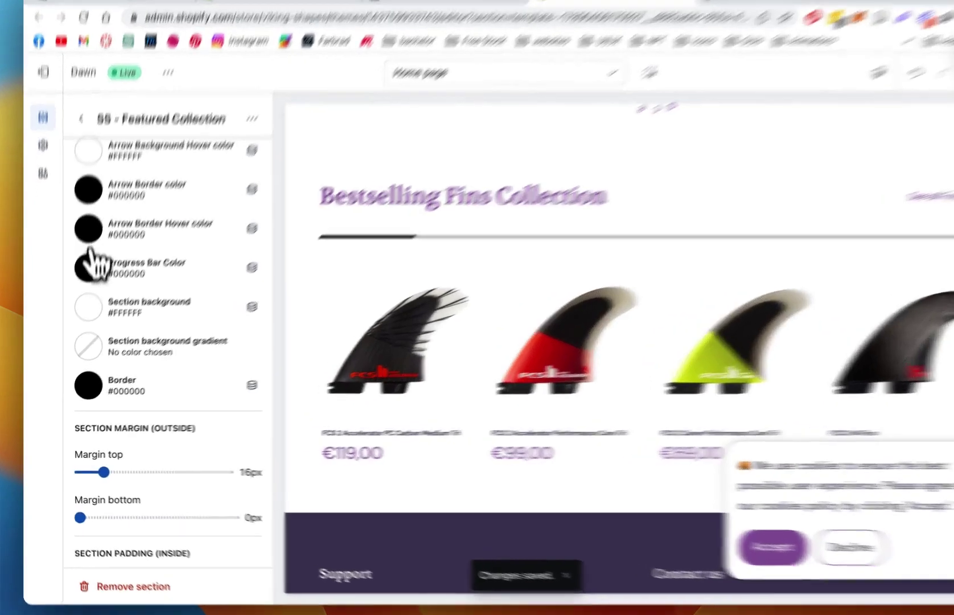
click(82, 278)
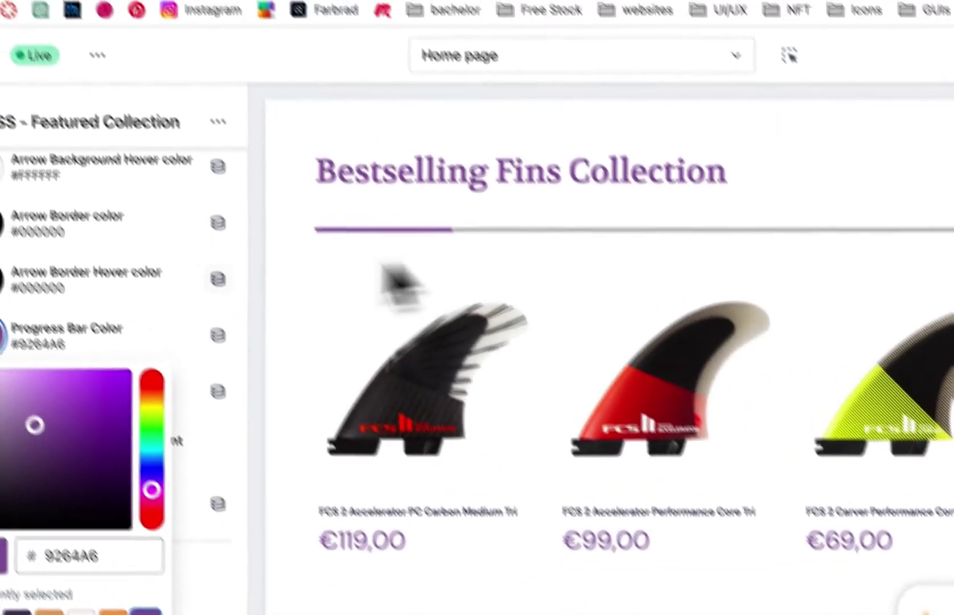
click(393, 124)
Switch the home page preview to fullscreen and page the fins carousel forward to its last products.
click(750, 170)
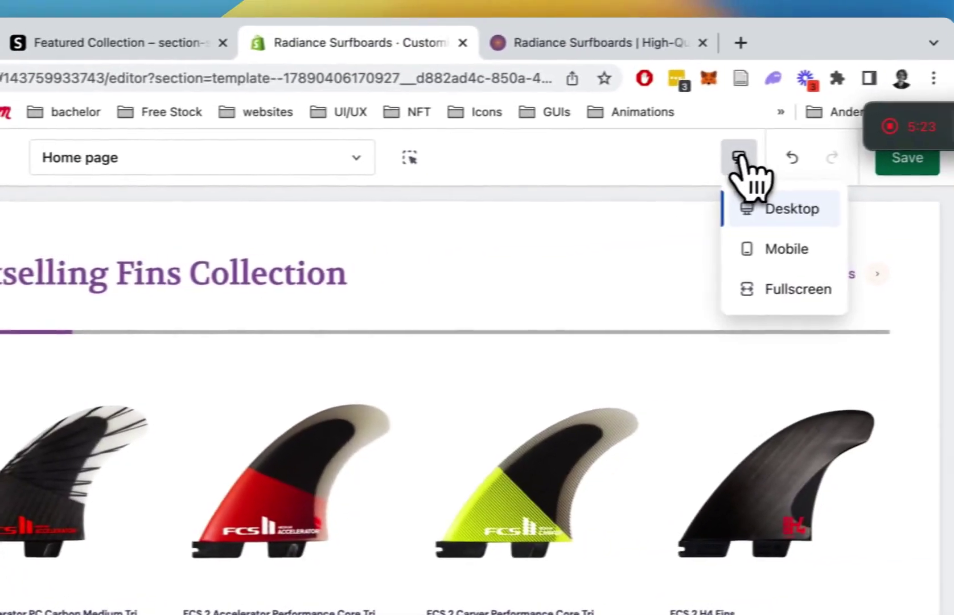
click(791, 287)
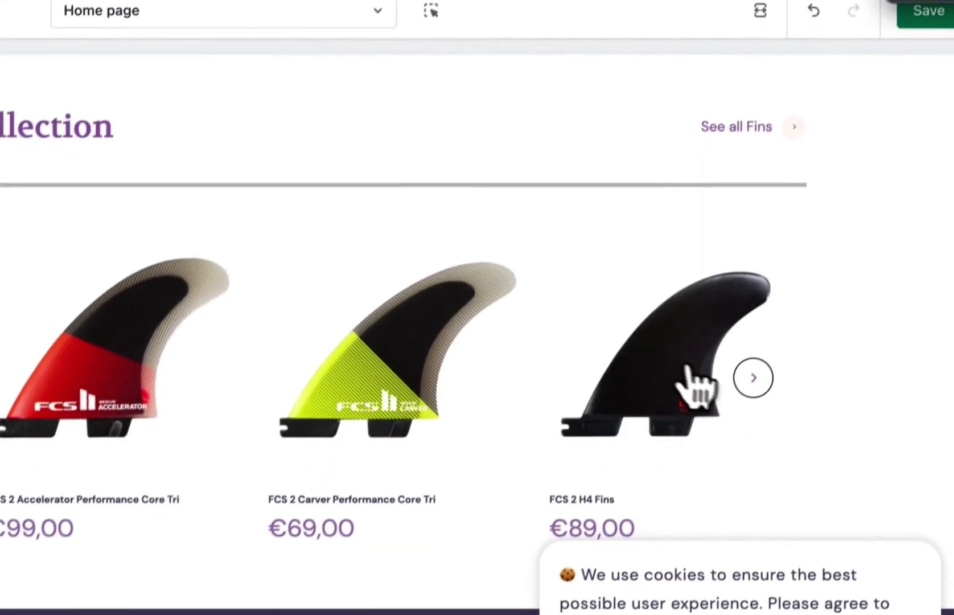
click(710, 515)
click(710, 516)
click(763, 364)
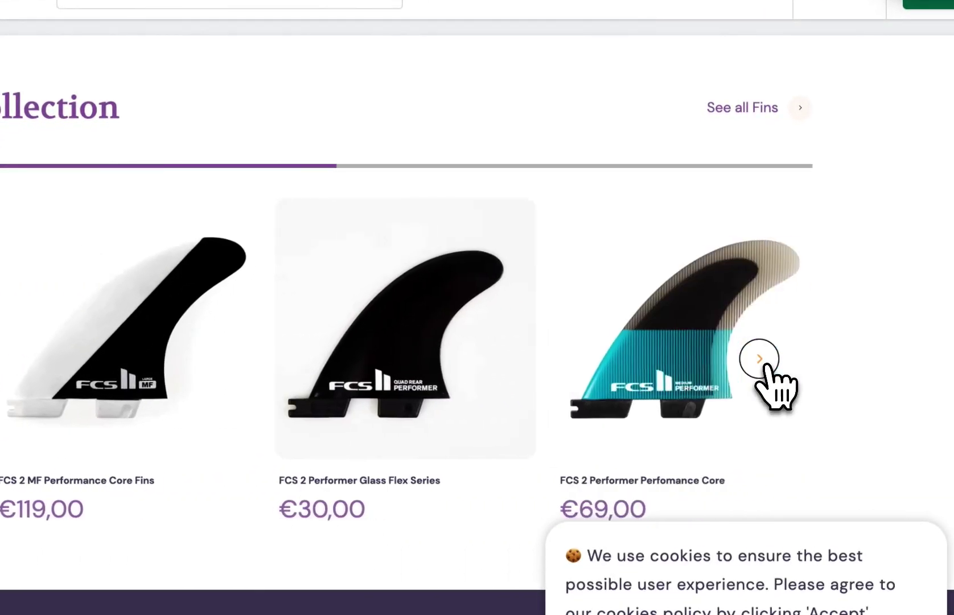
click(763, 363)
click(763, 363)
click(760, 358)
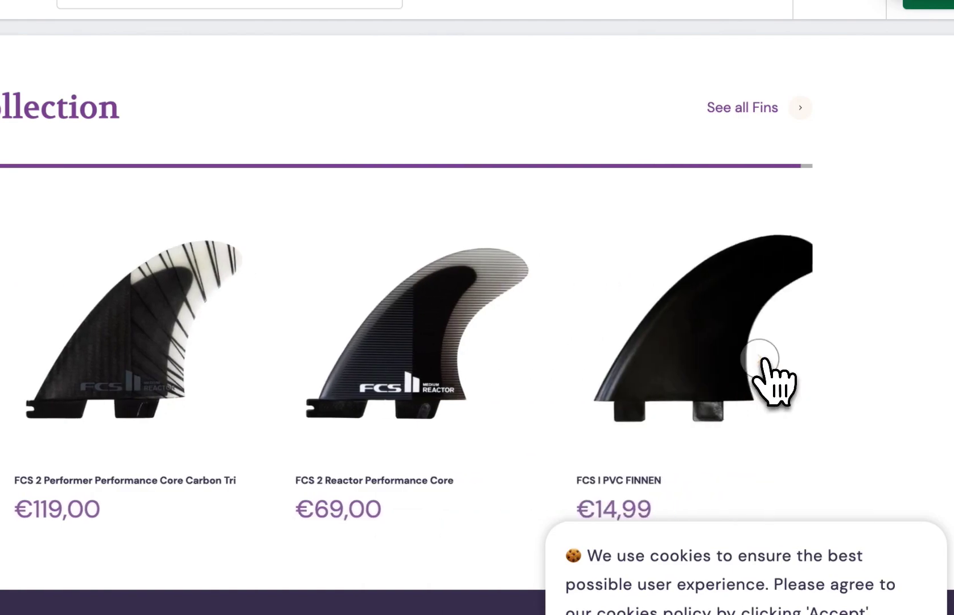
Page the fins carousel back toward its first products to check the backward navigation.
click(223, 320)
click(223, 320)
click(223, 320)
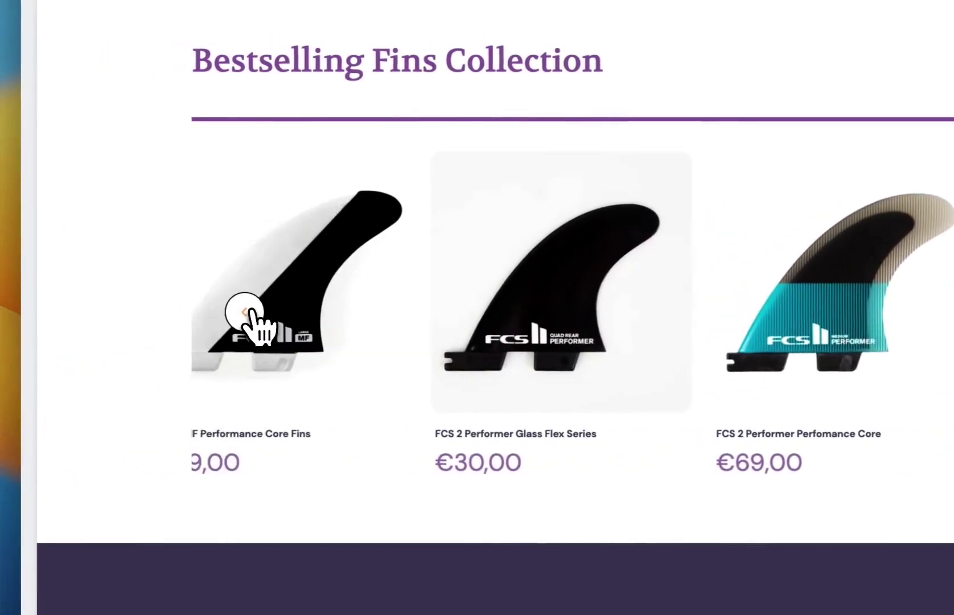
click(251, 318)
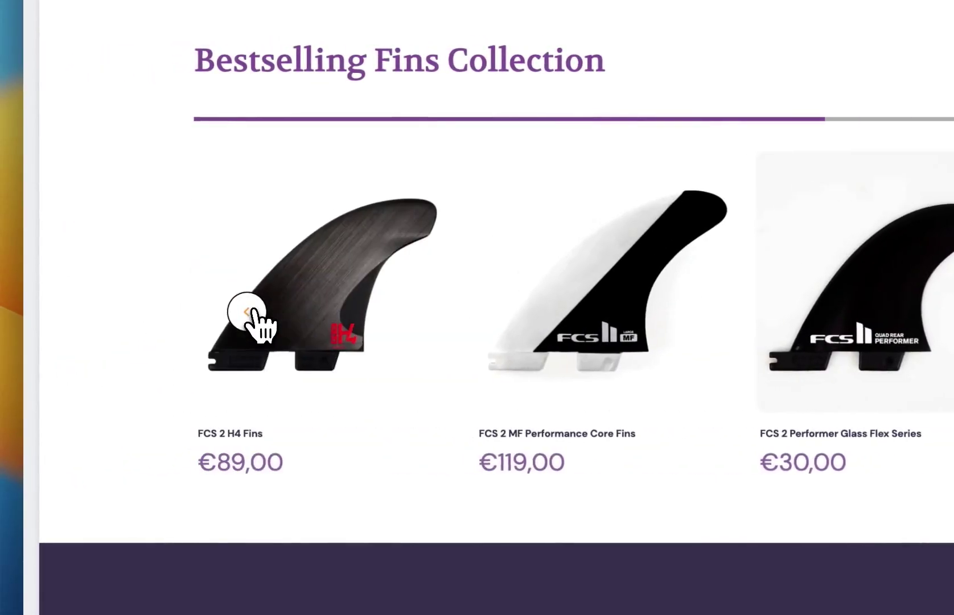
click(250, 318)
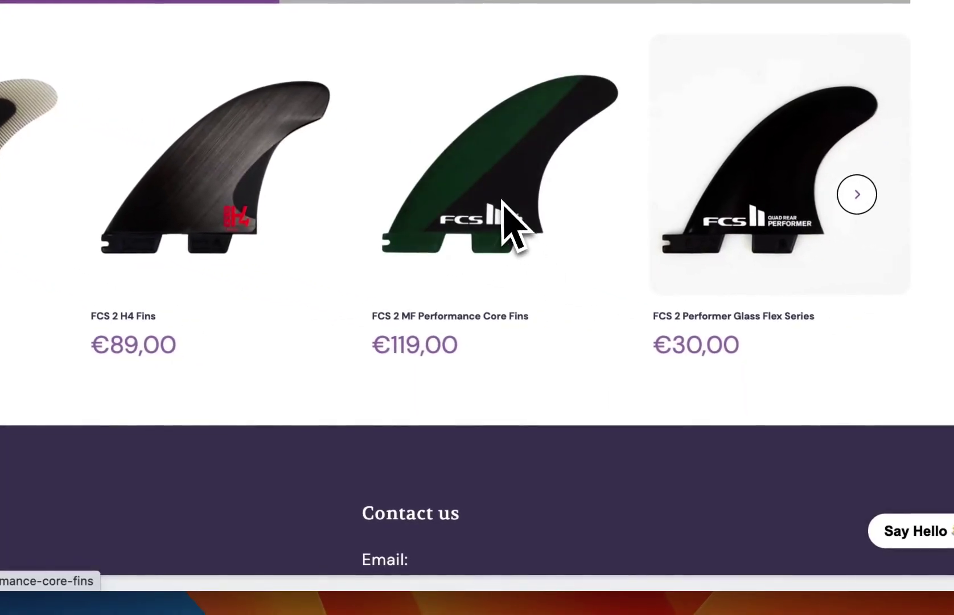